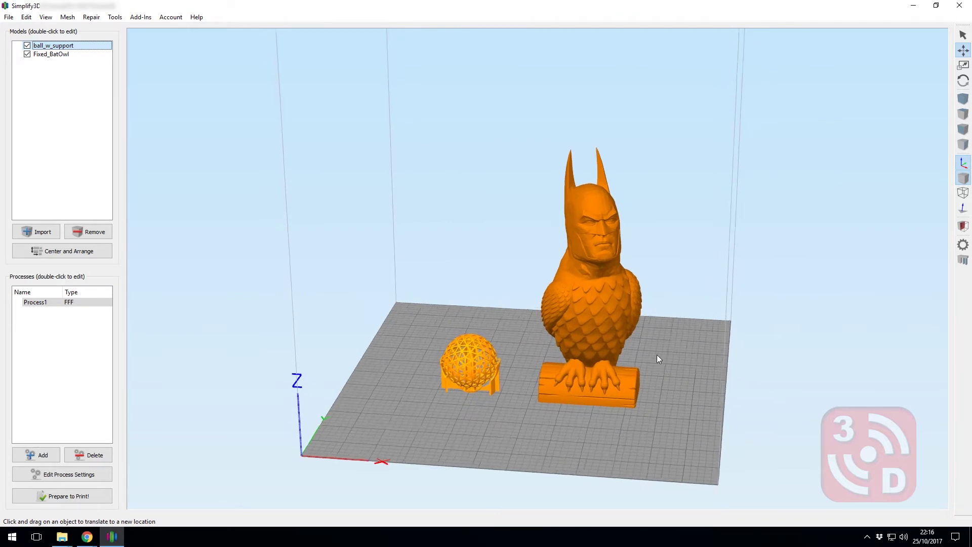
left_click_drag(509, 460, 451, 429)
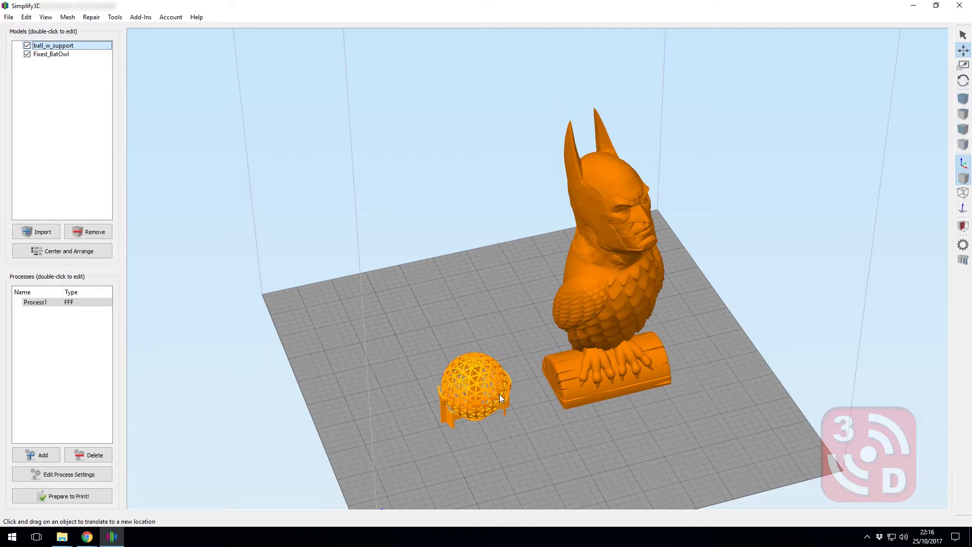
left_click_drag(632, 445, 609, 412)
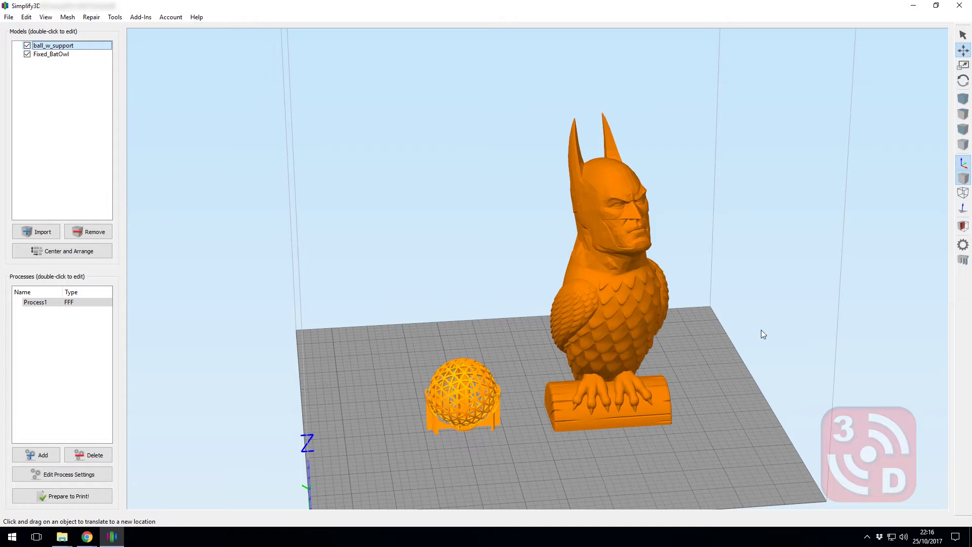
left_click_drag(761, 332, 728, 338)
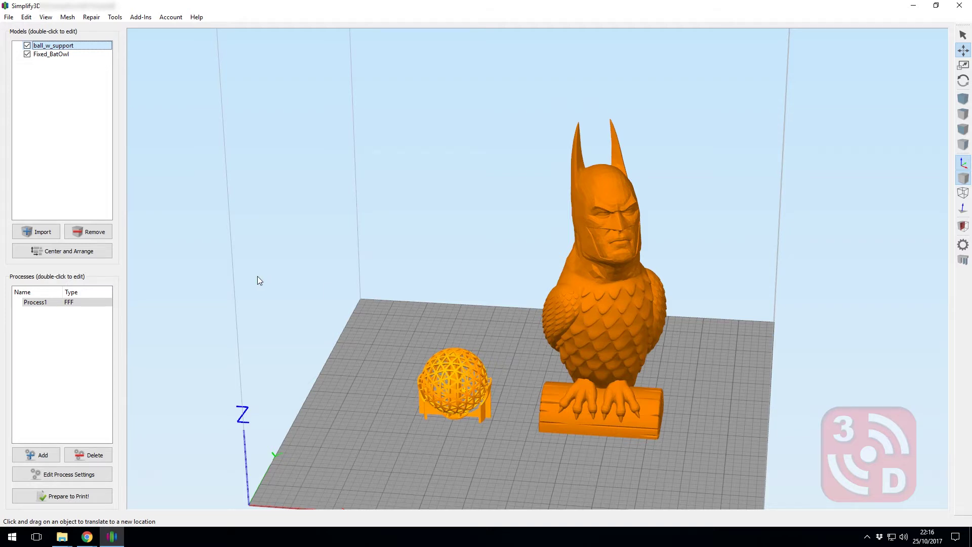
left_click_drag(256, 277, 369, 362)
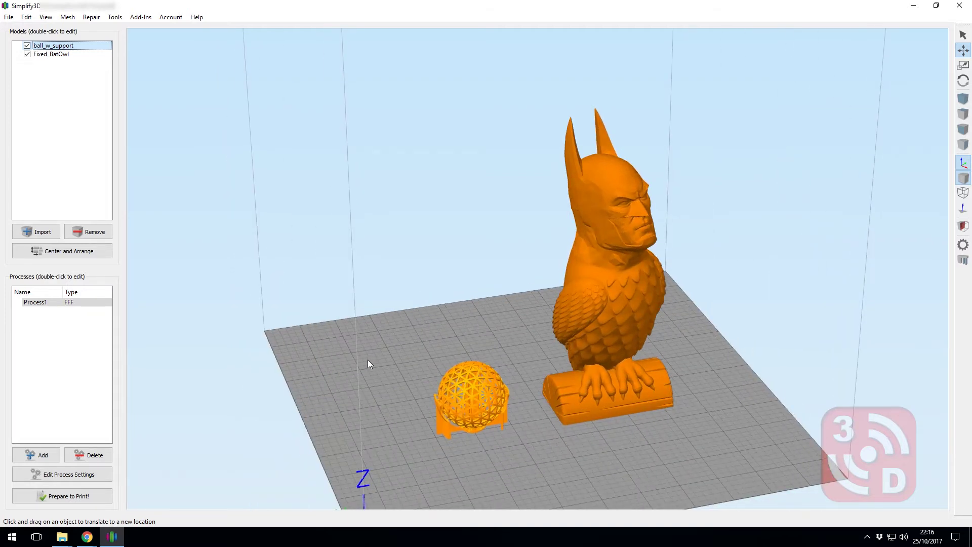
left_click(44, 302)
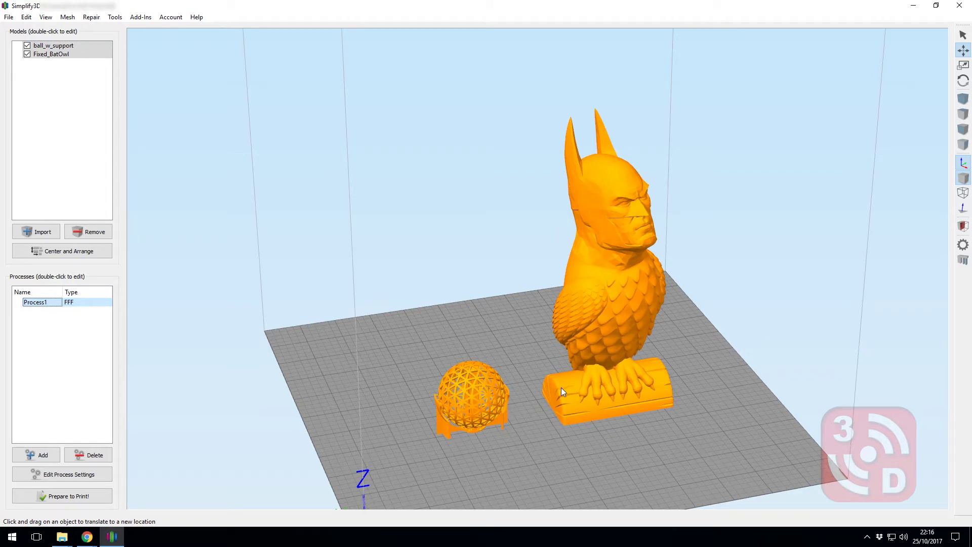
left_click(50, 365)
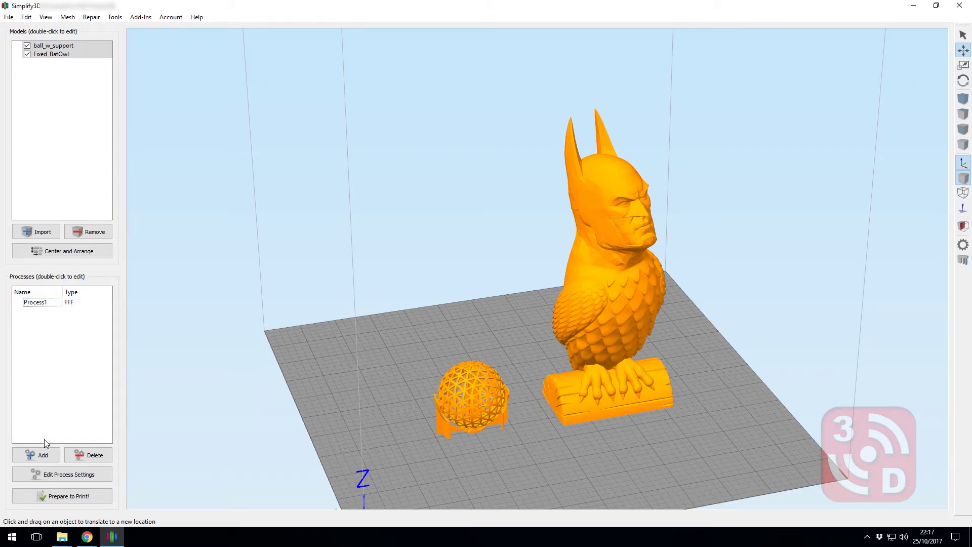
Add a second process, Process2, and apply its settings only to the ball_w_support model
left_click(43, 455)
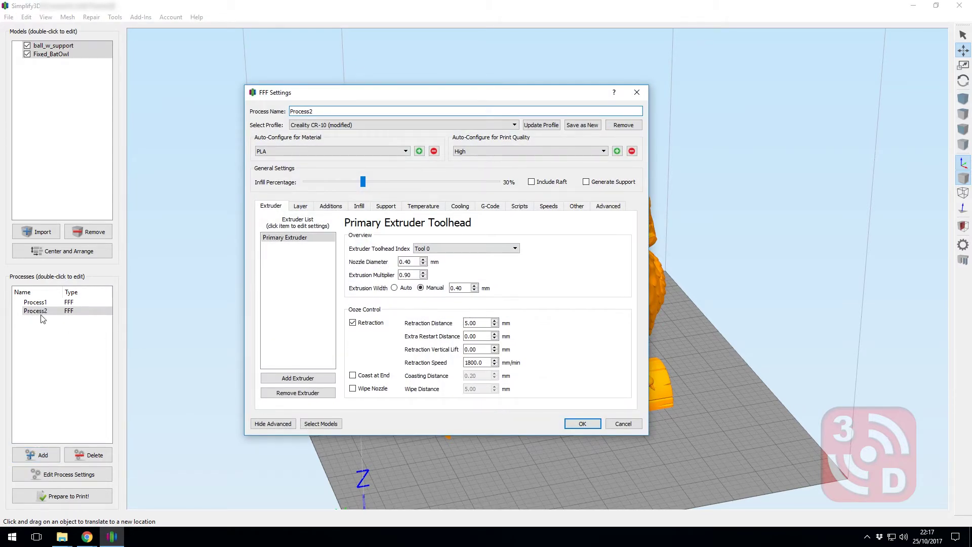
left_click(329, 425)
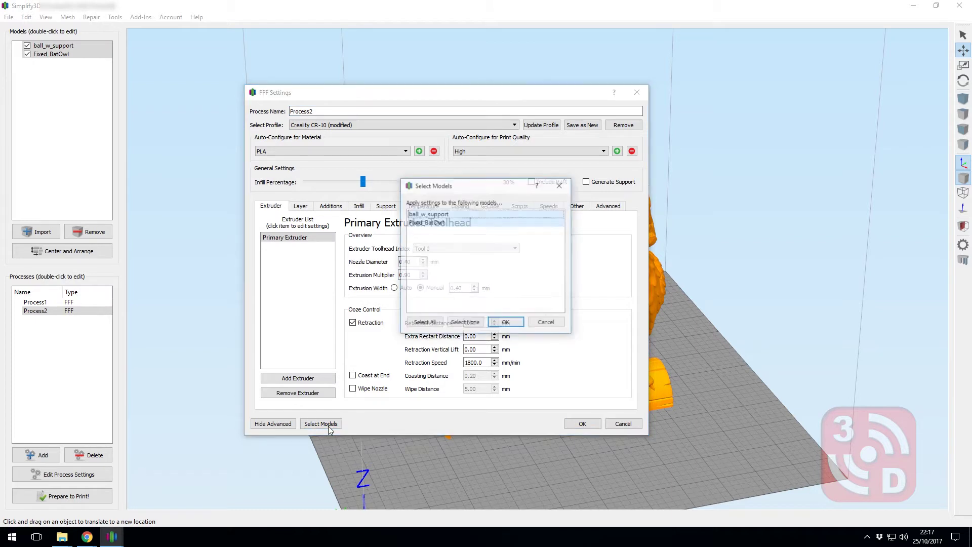
left_click(435, 223)
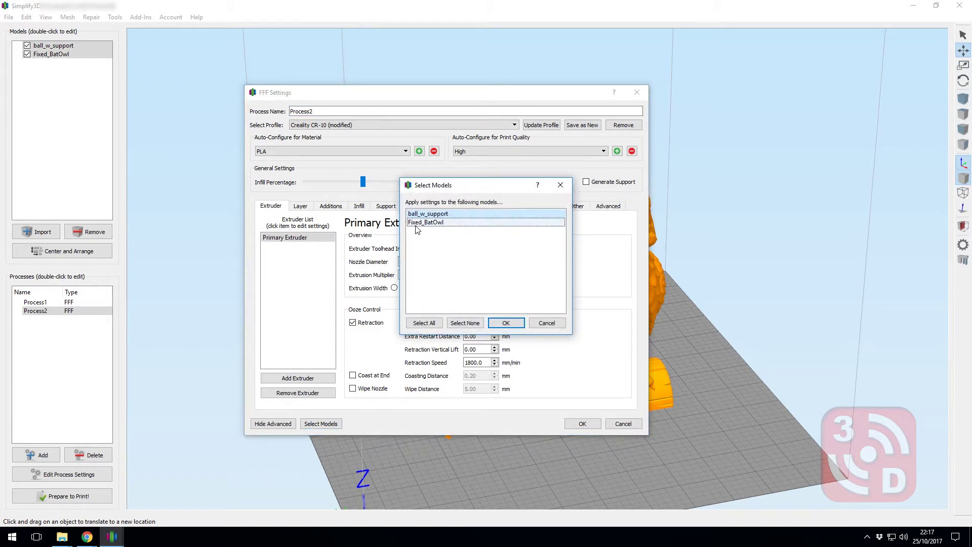
left_click(507, 325)
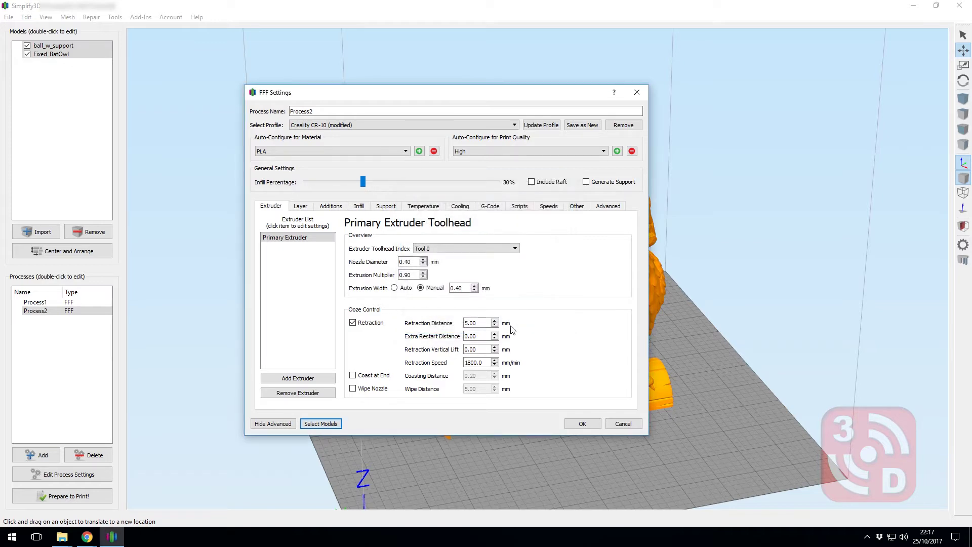
left_click(582, 424)
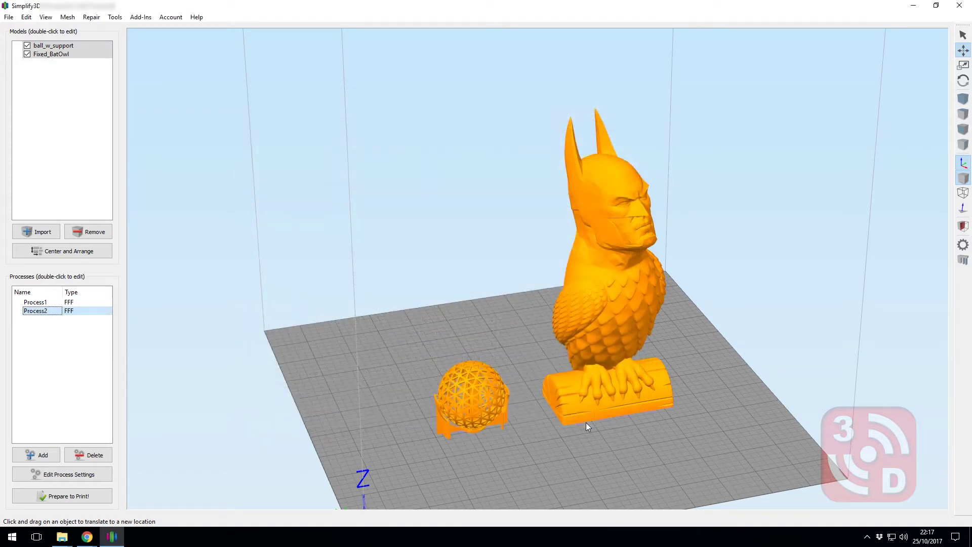
Edit Process1 so that its settings apply only to the Fixed_BatOwl model
left_click(35, 302)
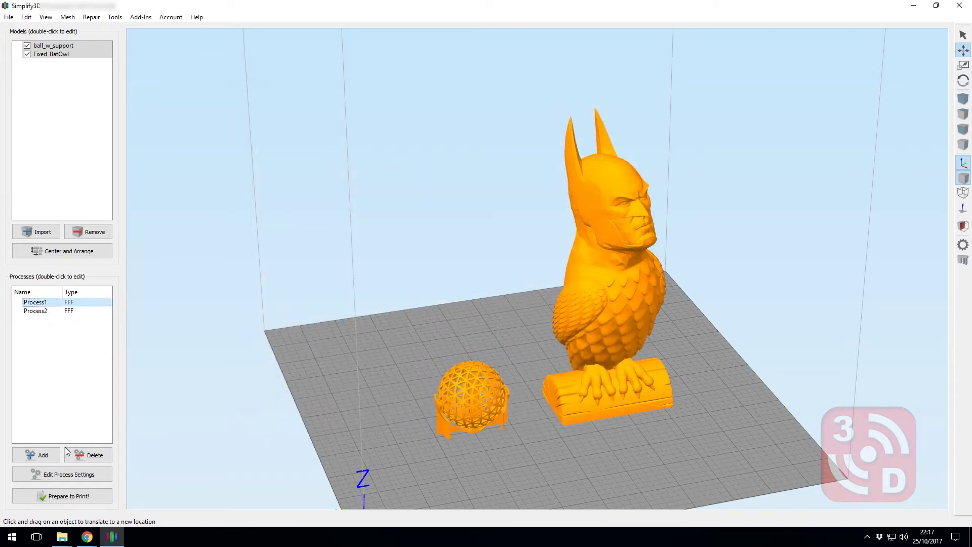
left_click(89, 480)
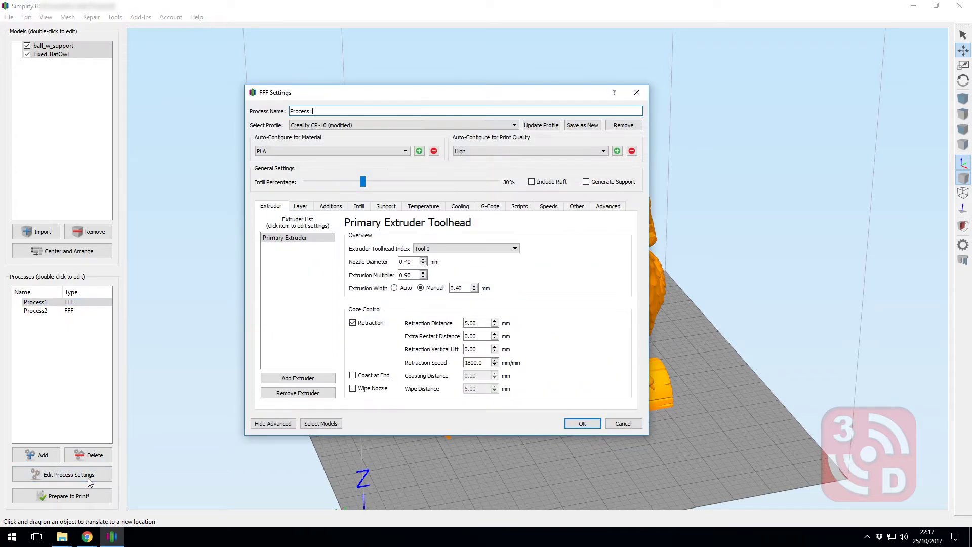
left_click(321, 424)
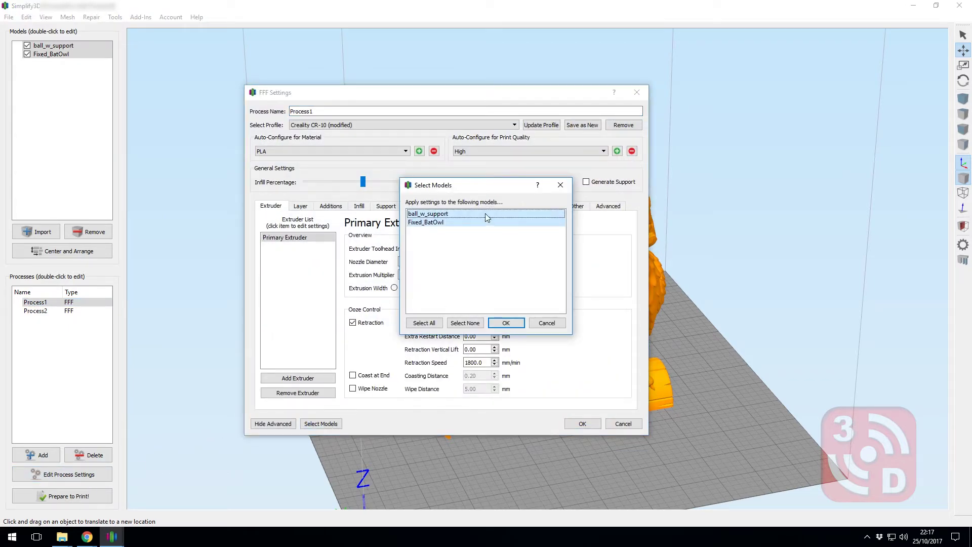
left_click(436, 214)
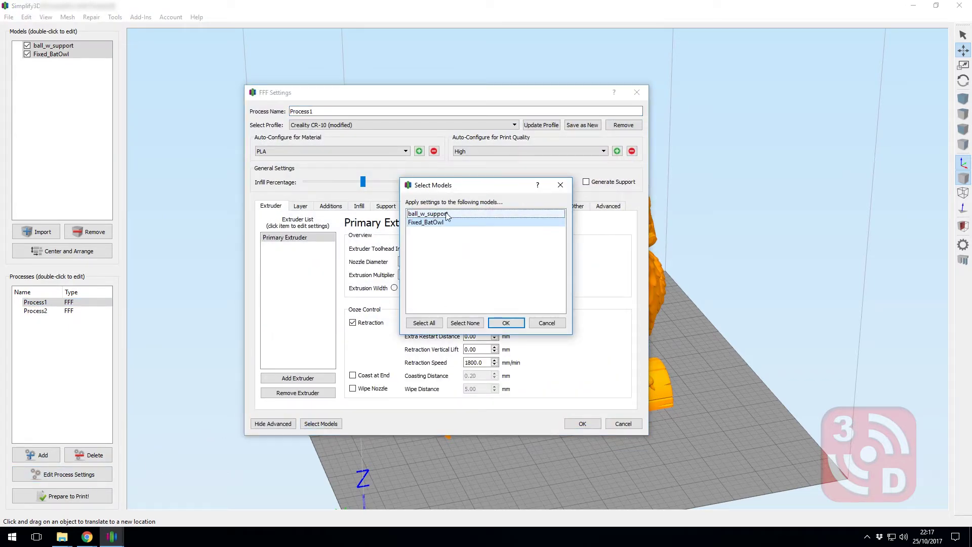
left_click(505, 322)
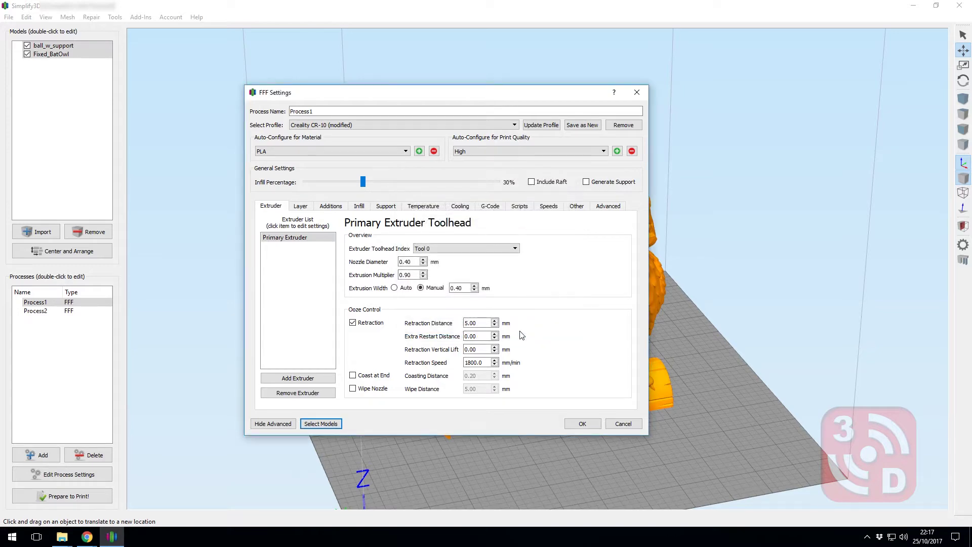
left_click(582, 423)
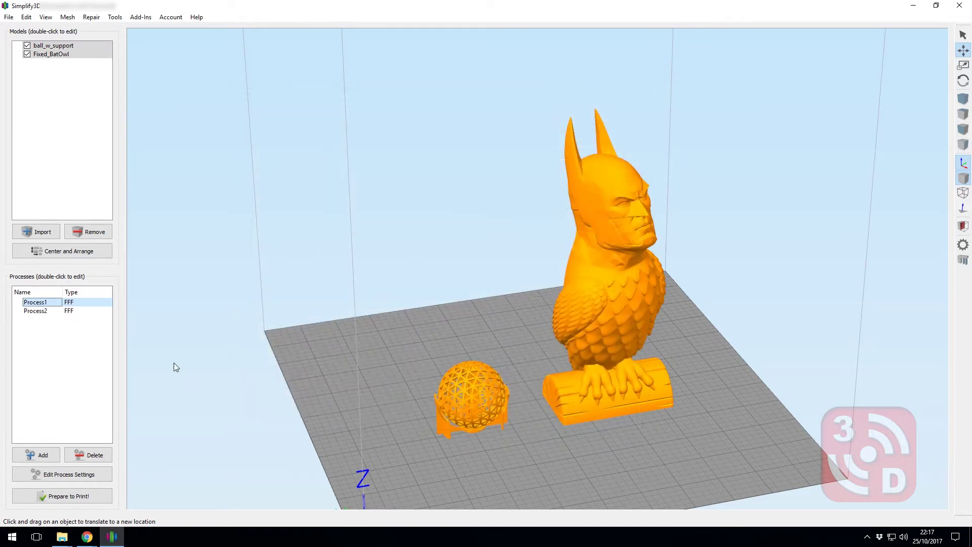
Check which model on the build plate is assigned to Process1 and which to Process2
left_click(38, 302)
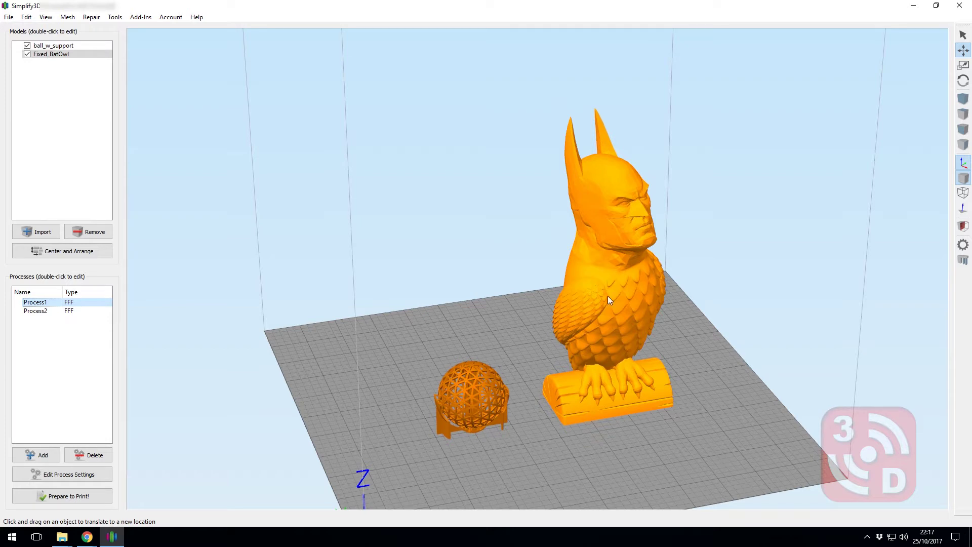
left_click(34, 311)
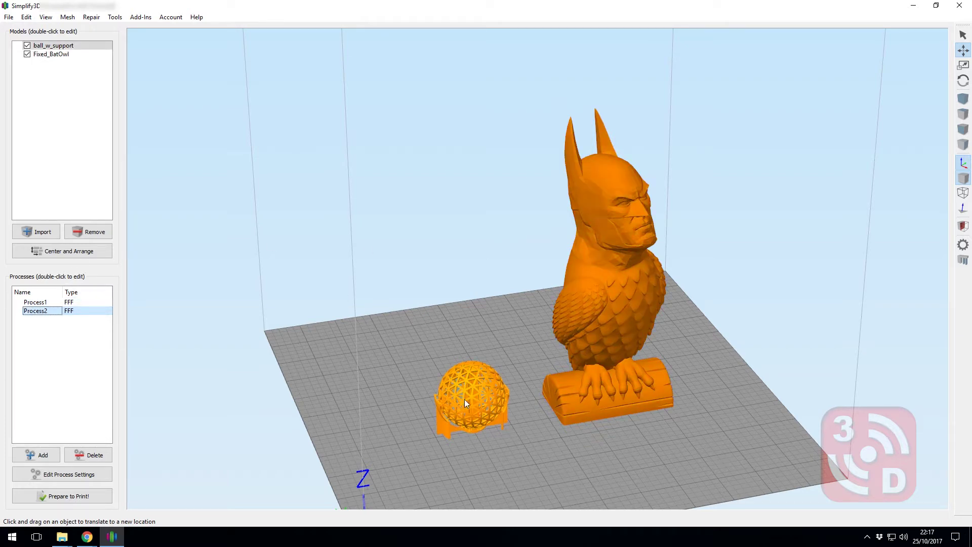
left_click(93, 366)
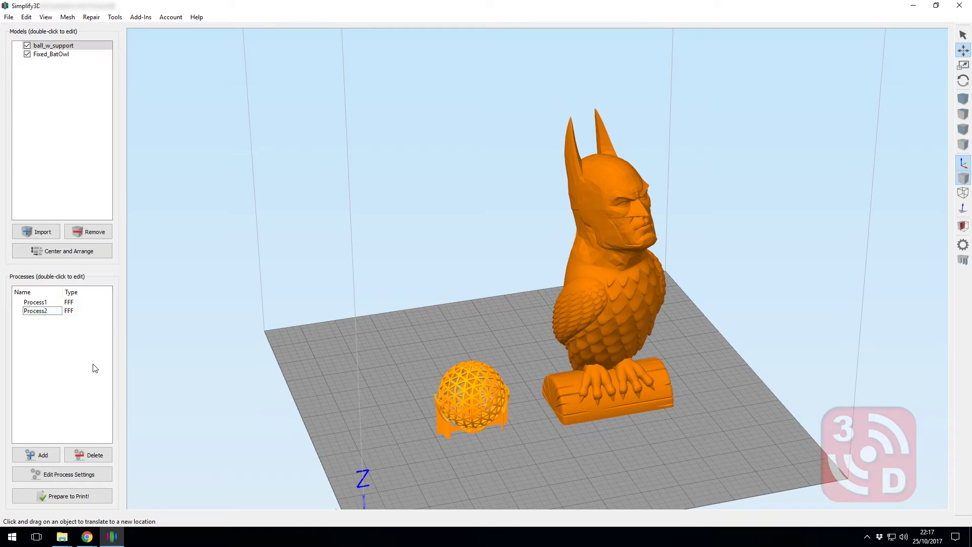
Set Process1's infill to 20% and its primary layer height to 0.2 mm
left_click(70, 301)
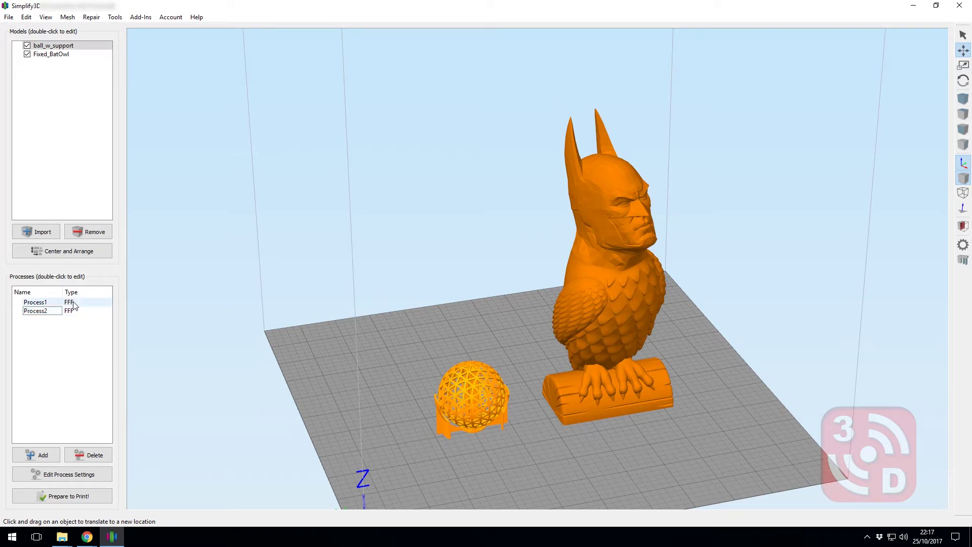
left_click(66, 475)
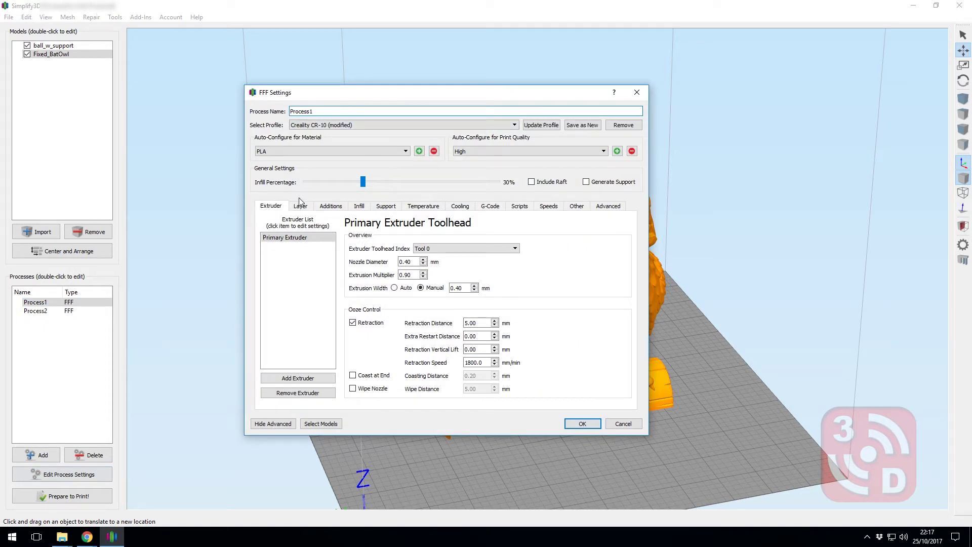
left_click_drag(363, 182, 342, 182)
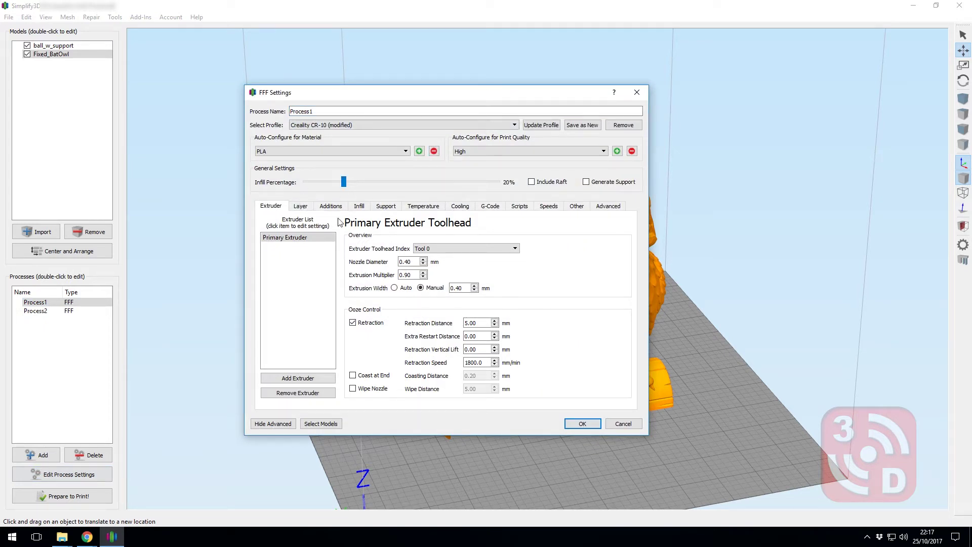
left_click(301, 206)
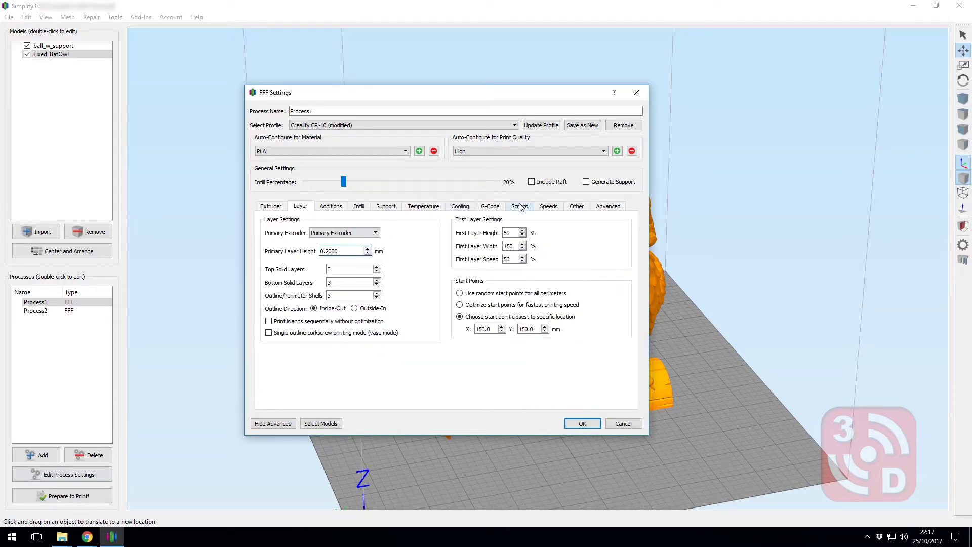
Increase Process1's default printing speed and apply the process settings
left_click(548, 206)
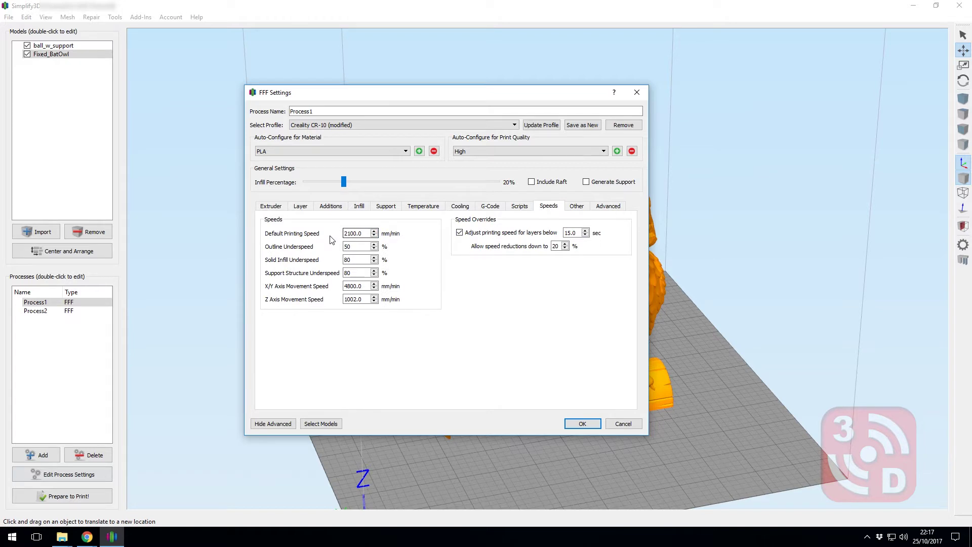
double_click(375, 231)
double_click(375, 232)
left_click(586, 429)
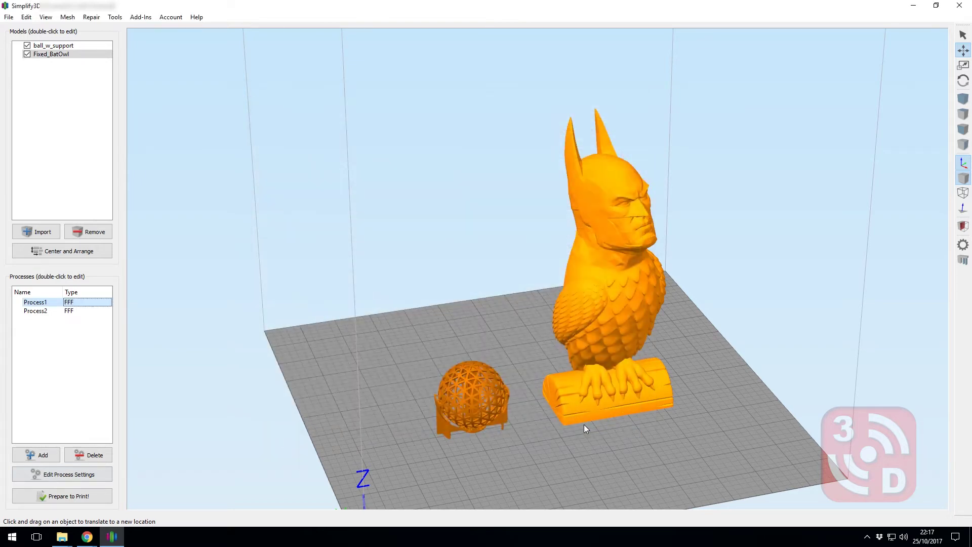
Lower Process2's default printing speed, raise its infill percentage close to the maximum, and apply the settings
left_click(40, 313)
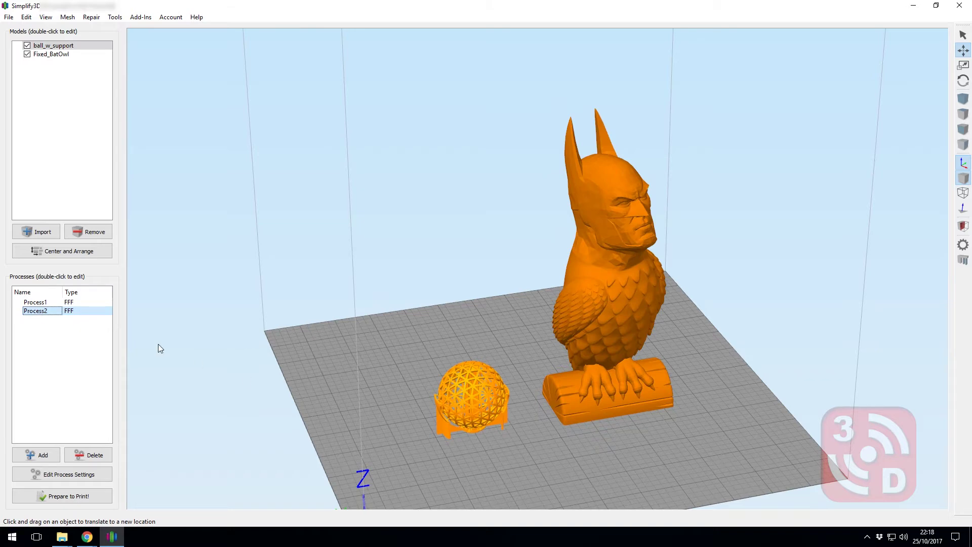
left_click(80, 476)
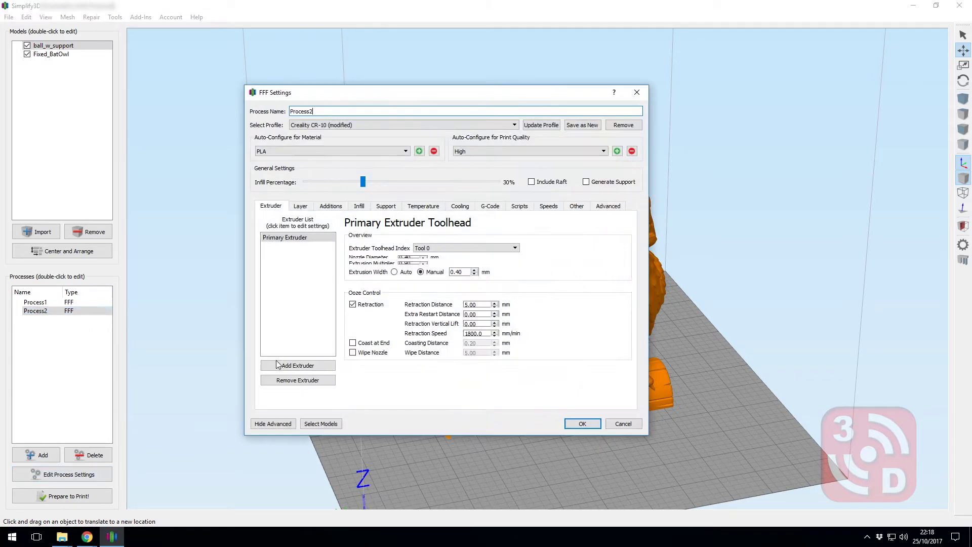
left_click(298, 208)
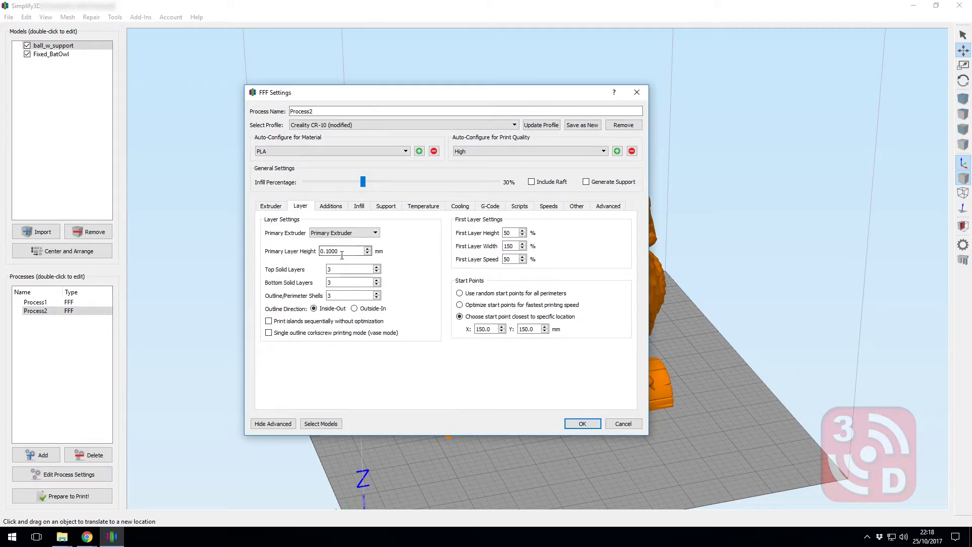
left_click(559, 207)
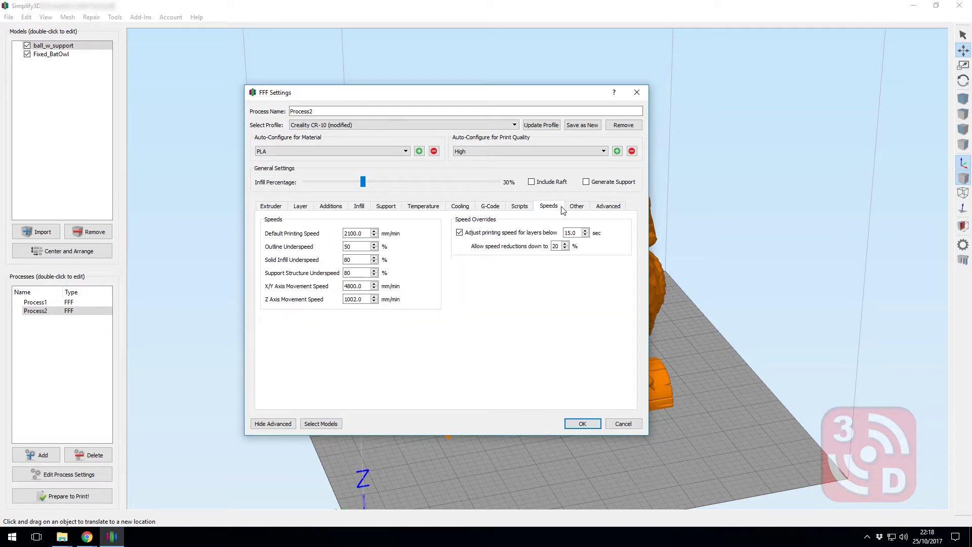
left_click(374, 236)
left_click(374, 236)
left_click_drag(363, 181, 493, 181)
left_click(581, 428)
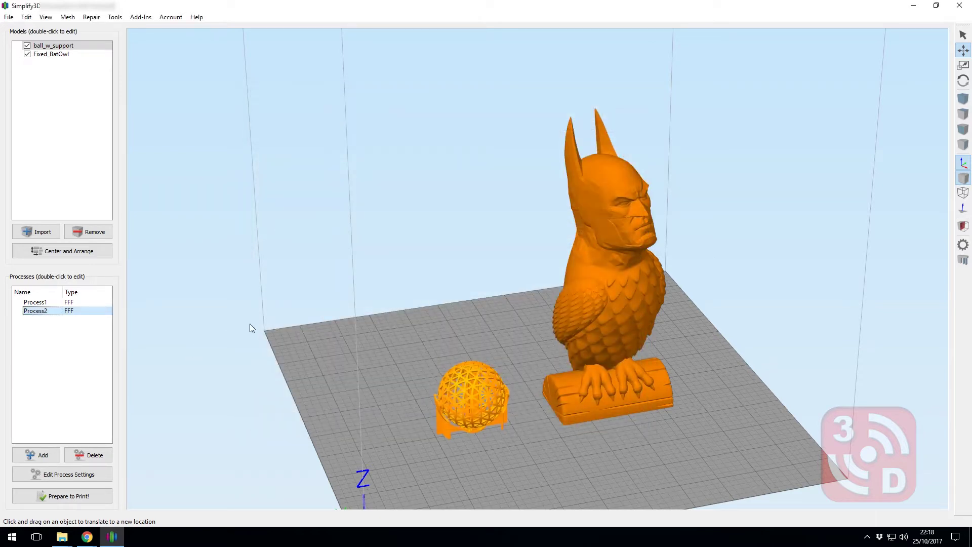
Prepare the print with both Process1 and Process2 selected, using continuous layer-by-layer printing
left_click(77, 500)
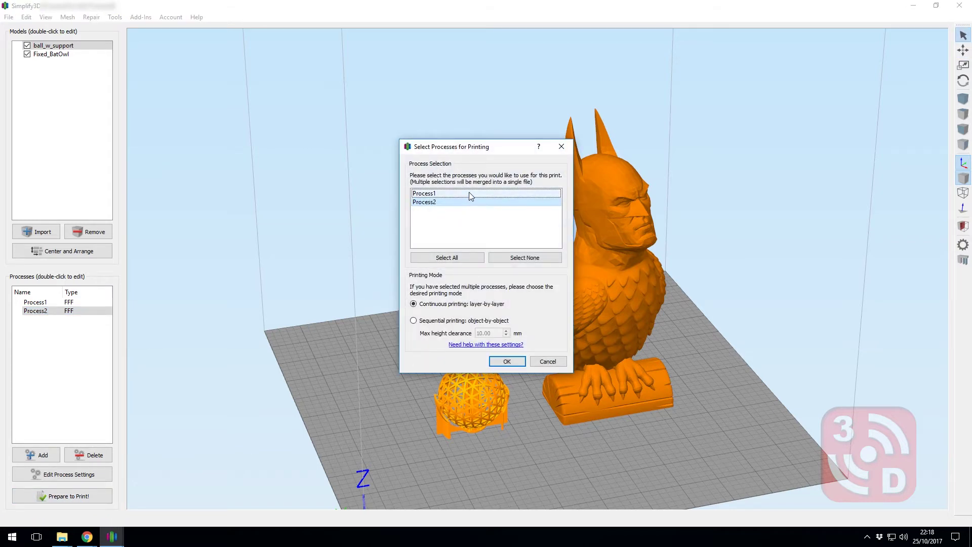
left_click(460, 203)
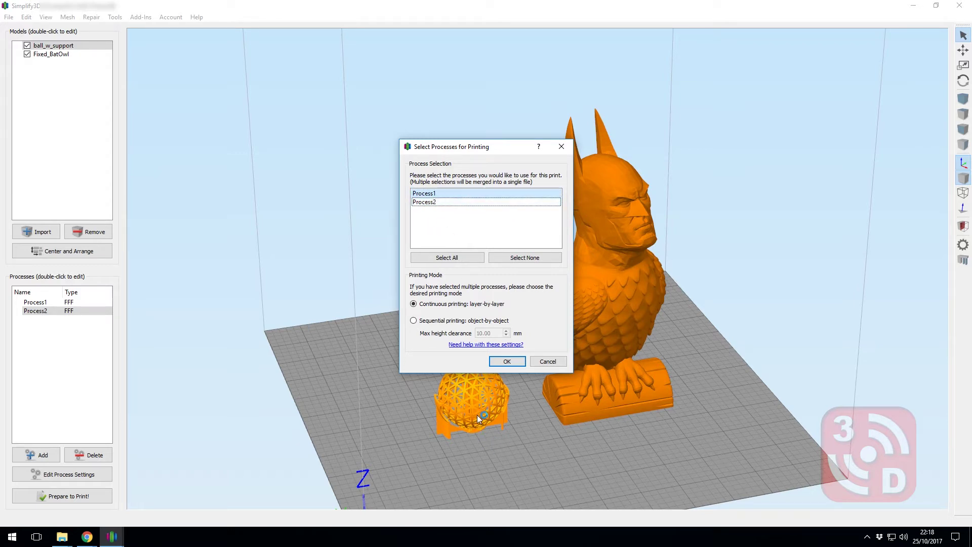
left_click(446, 259)
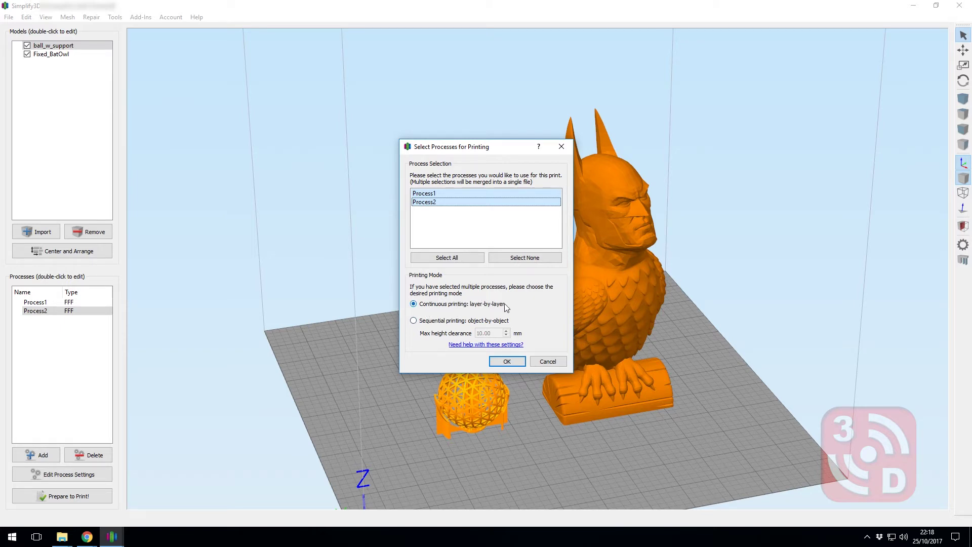
mouse_move(505, 306)
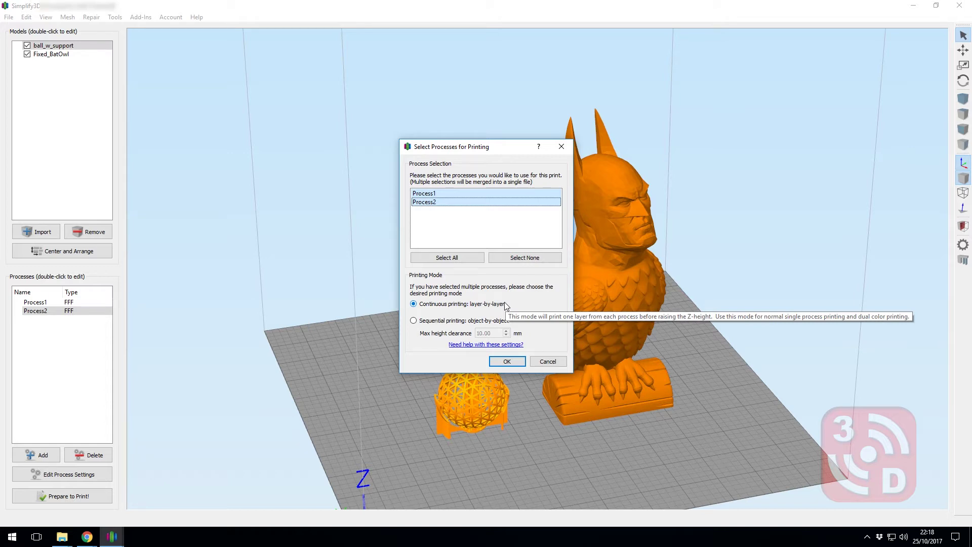
mouse_move(495, 322)
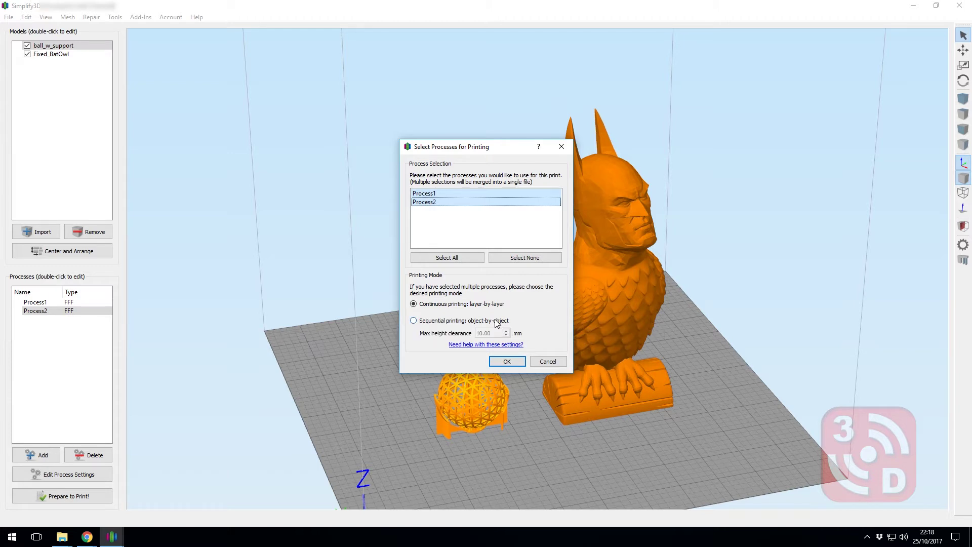
mouse_move(460, 307)
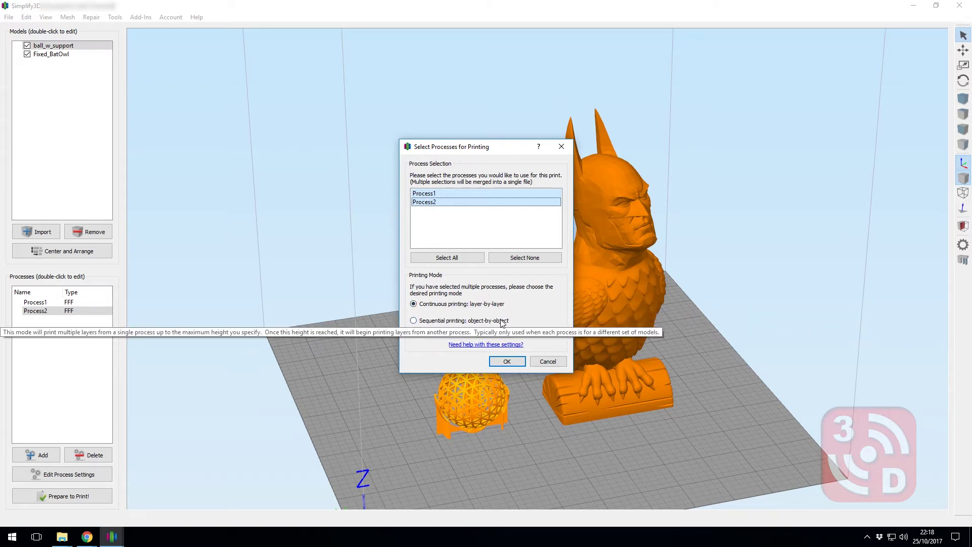
left_click(506, 361)
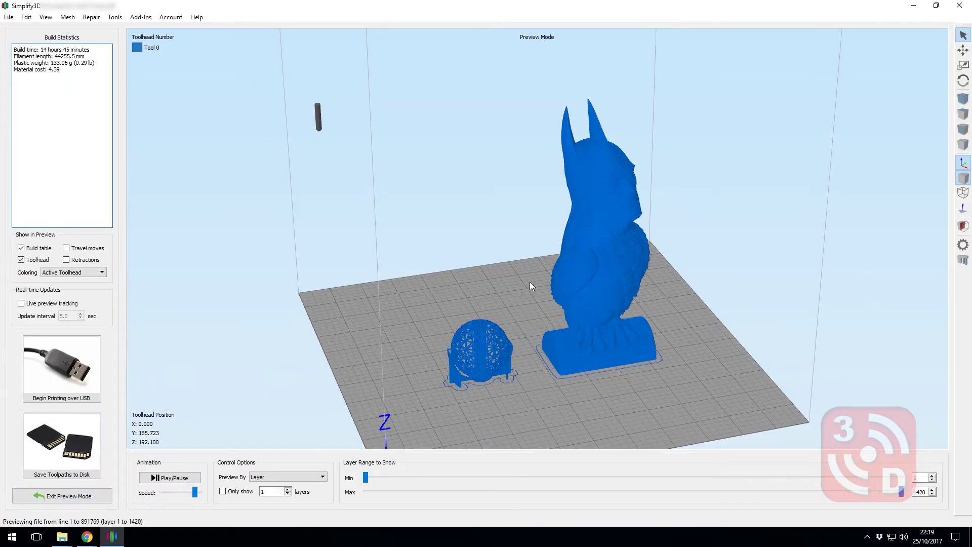
Limit the toolpath preview to layers 1 through 1004 and examine the BatOwl's infill from above
left_click_drag(597, 359, 641, 366)
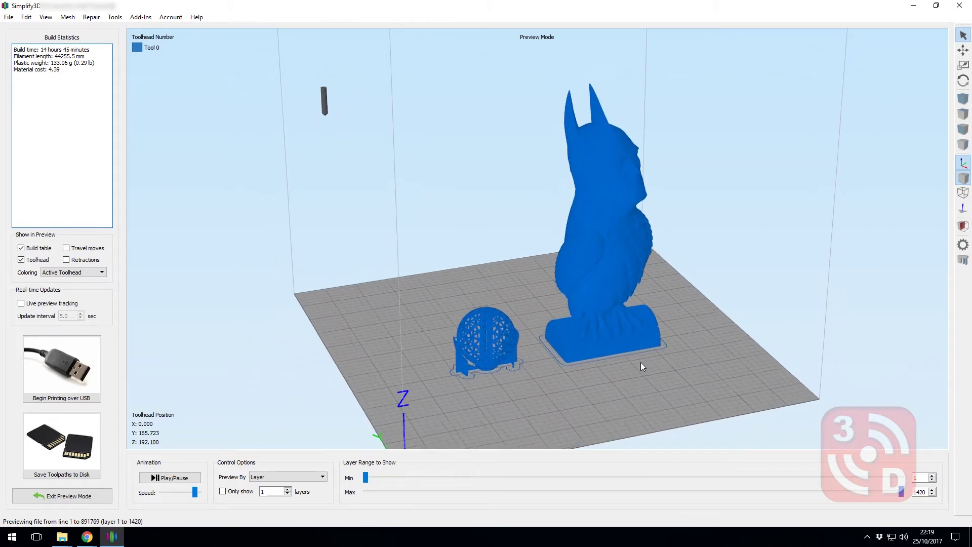
scroll(643, 350, "up", 5)
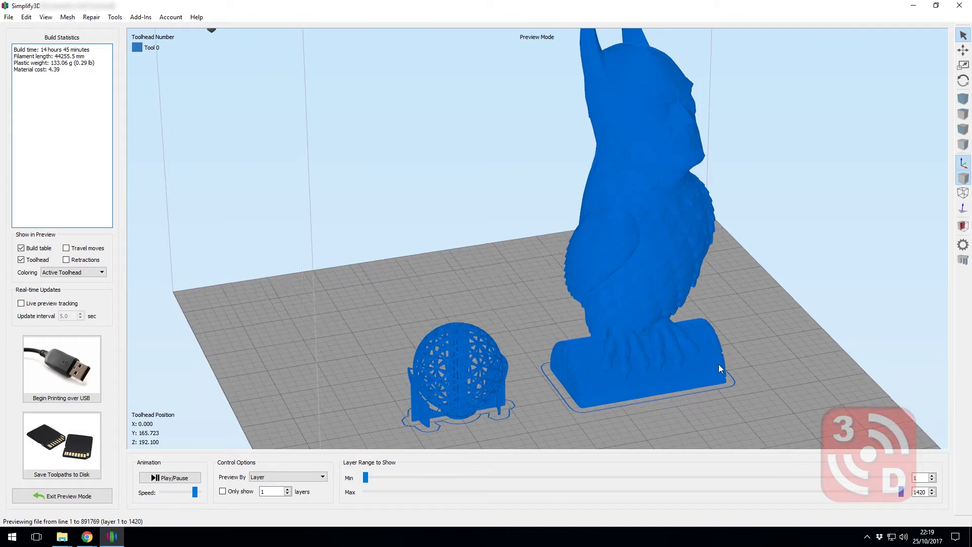
left_click_drag(718, 363, 702, 423)
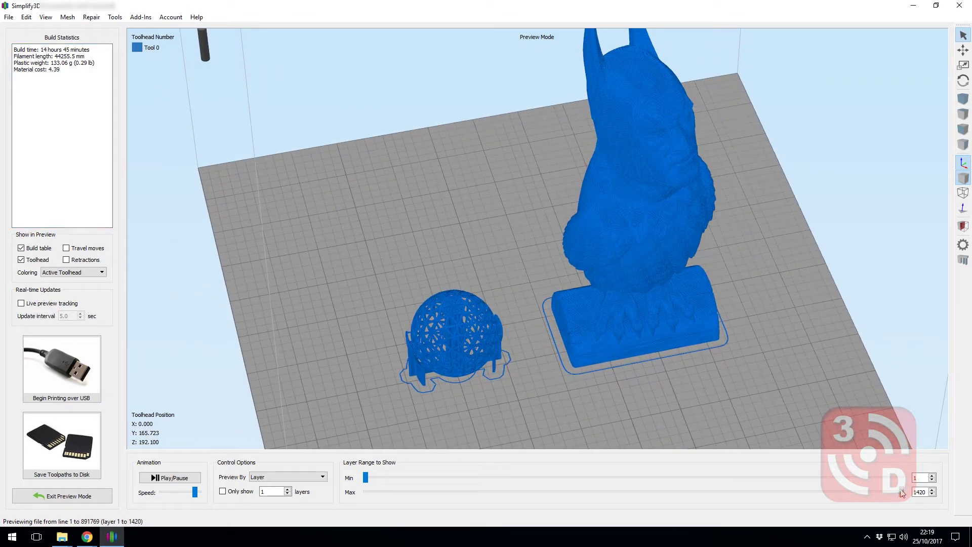
left_click_drag(901, 492, 828, 495)
left_click_drag(763, 228, 762, 278)
scroll(638, 208, "up", 2)
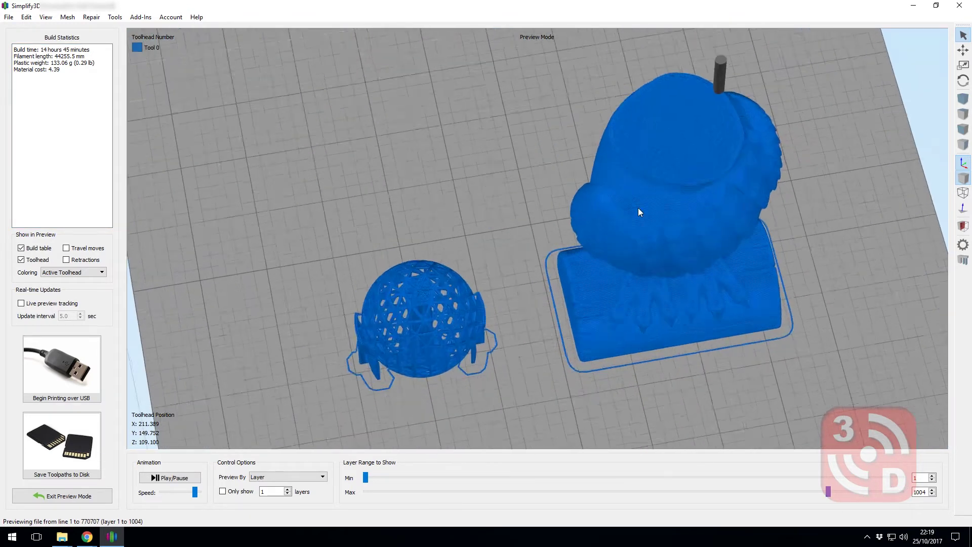
scroll(639, 212, "up", 2)
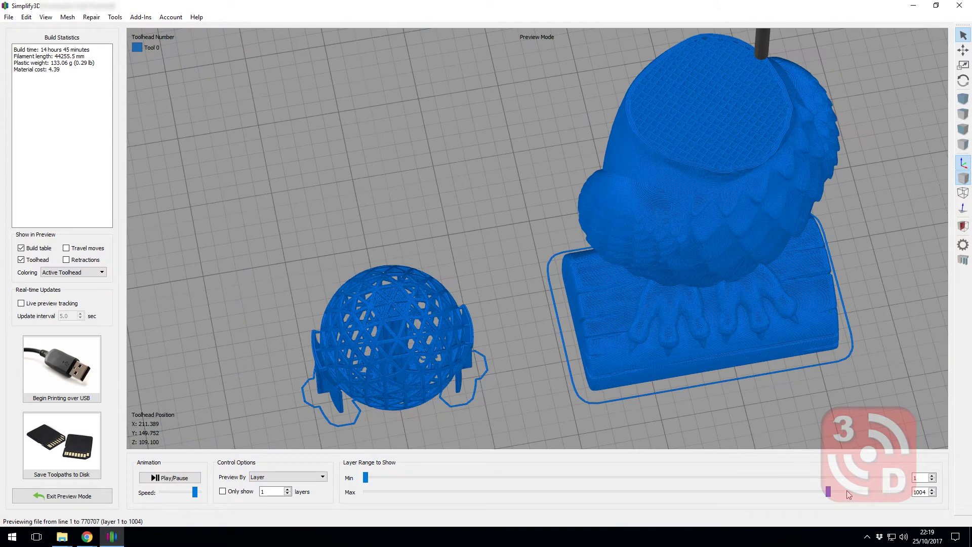
Compare both models' toolpaths with the preview's maximum layer at 414, and view them from the side at layer 858
left_click_drag(828, 491, 544, 492)
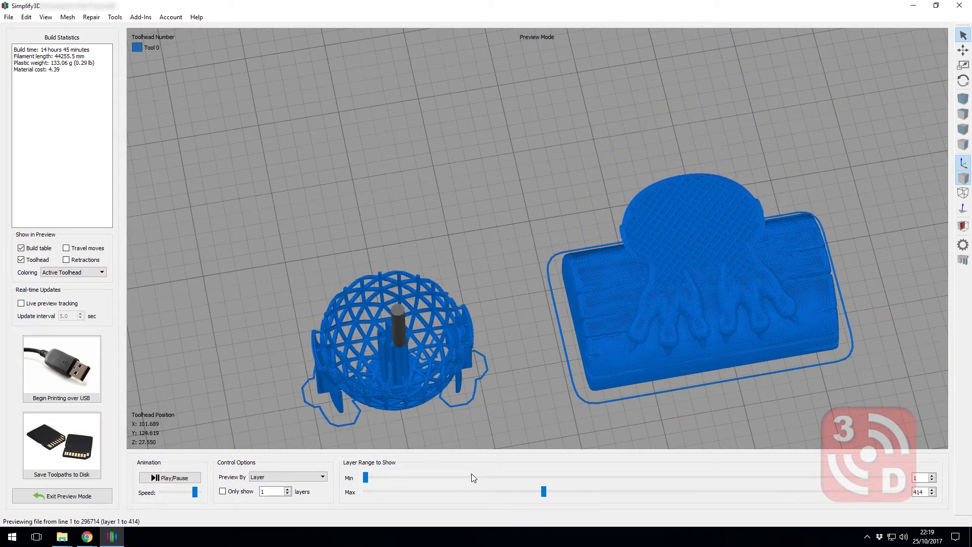
scroll(387, 284, "up", 5)
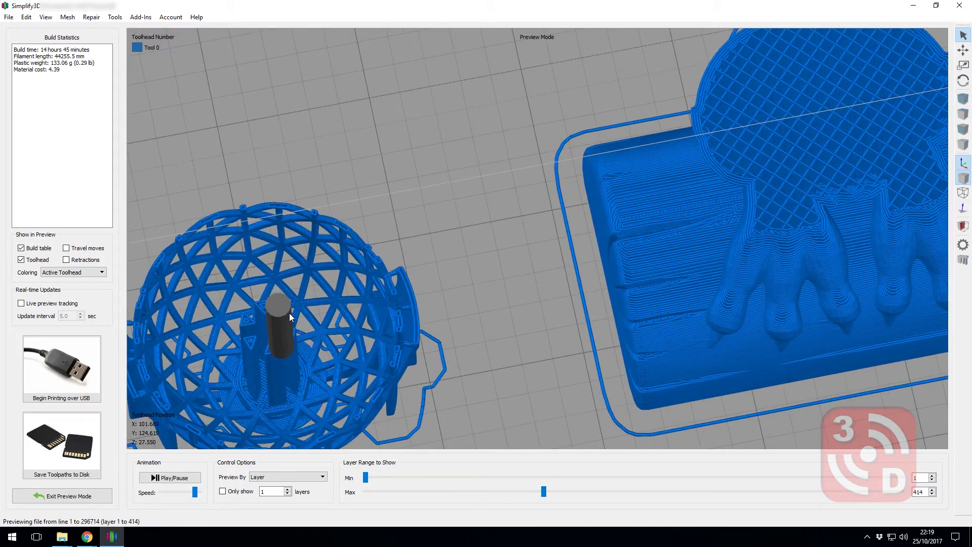
scroll(290, 330, "down", 5)
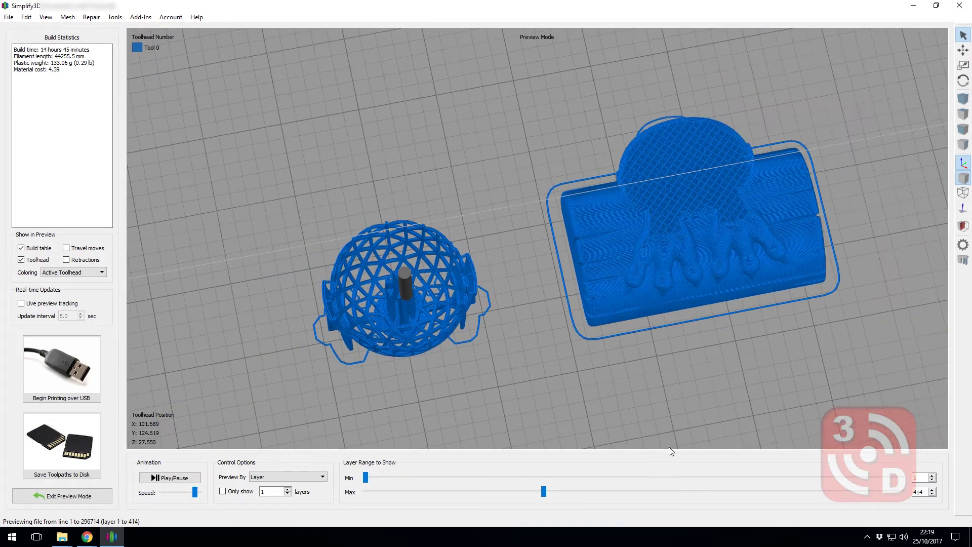
left_click_drag(547, 492, 761, 467)
left_click_drag(723, 377, 709, 79)
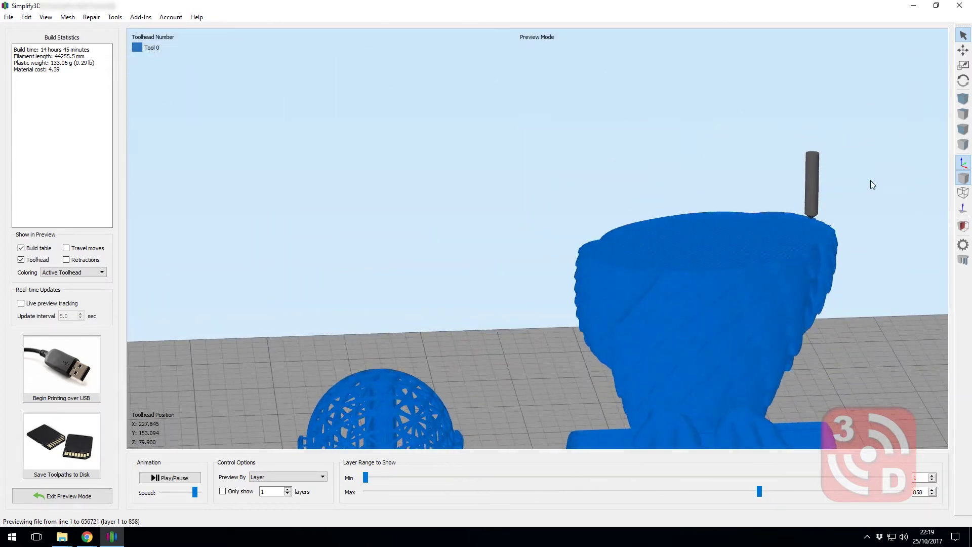
left_click_drag(811, 337, 829, 304)
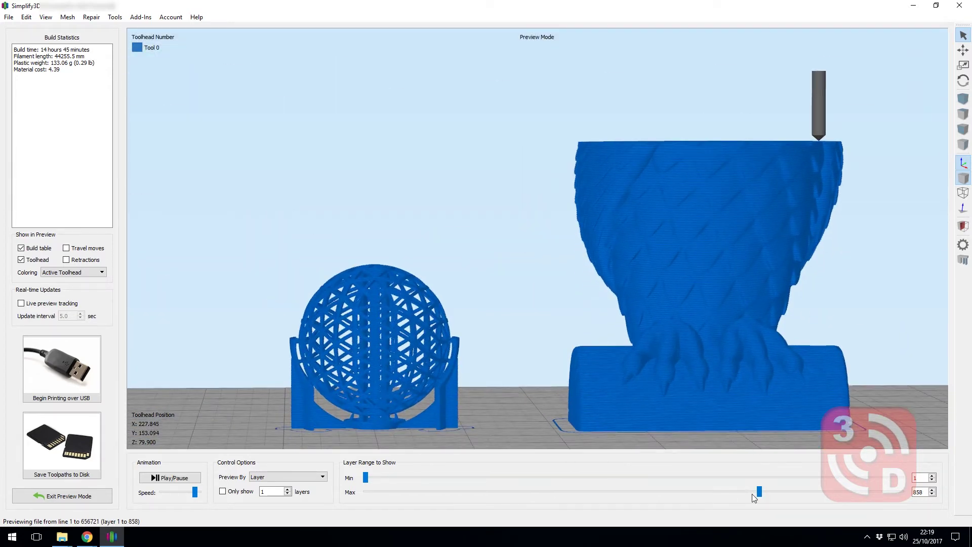
Lower the preview's maximum layer to 370 and compare the layer heights of the ball and the BatOwl up close
left_click_drag(760, 497, 526, 481)
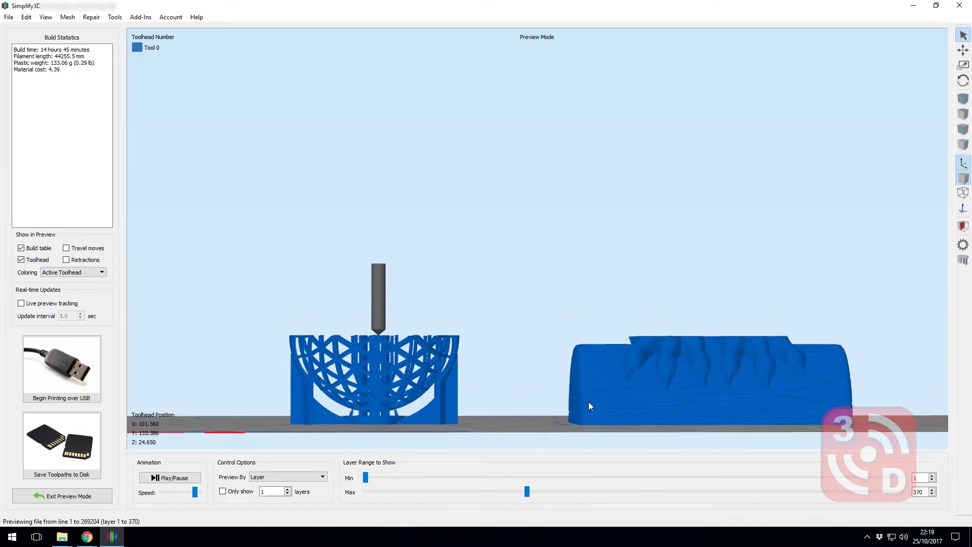
scroll(589, 402, "up", 3)
scroll(597, 395, "up", 3)
middle_click_drag(605, 418, 610, 294)
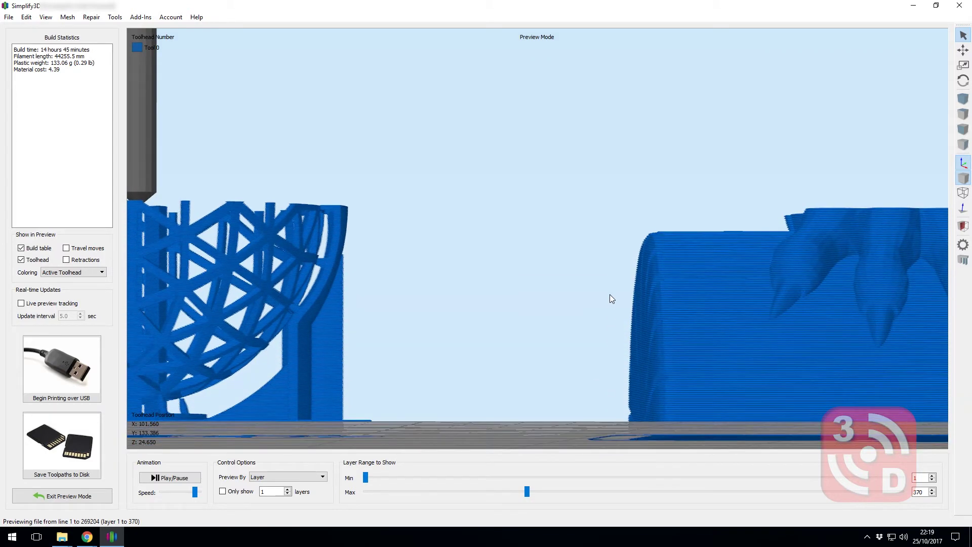
left_click_drag(615, 299, 609, 302)
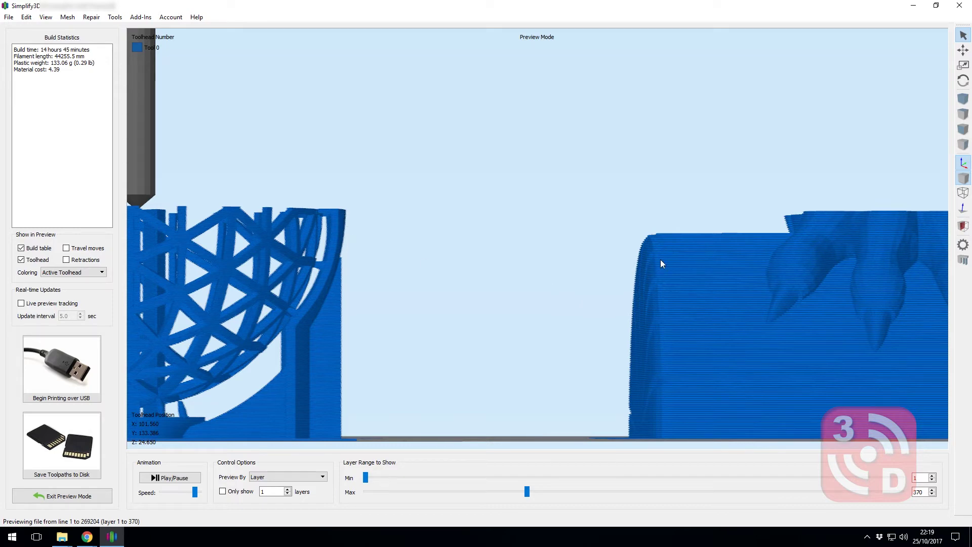
scroll(653, 263, "down", 1)
scroll(513, 271, "down", 4)
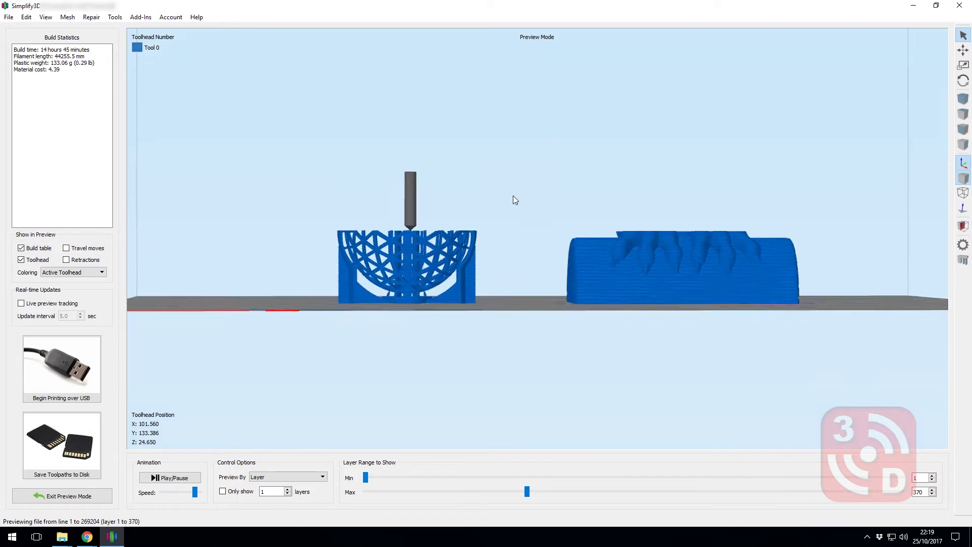
Exit the toolpath preview and return to the two models on the build plate
left_click_drag(512, 196, 491, 183)
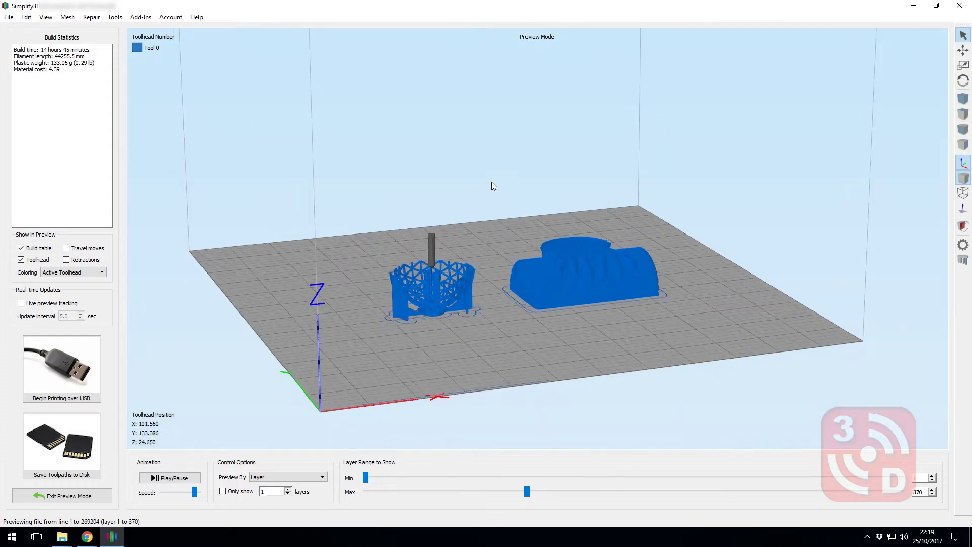
left_click(91, 489)
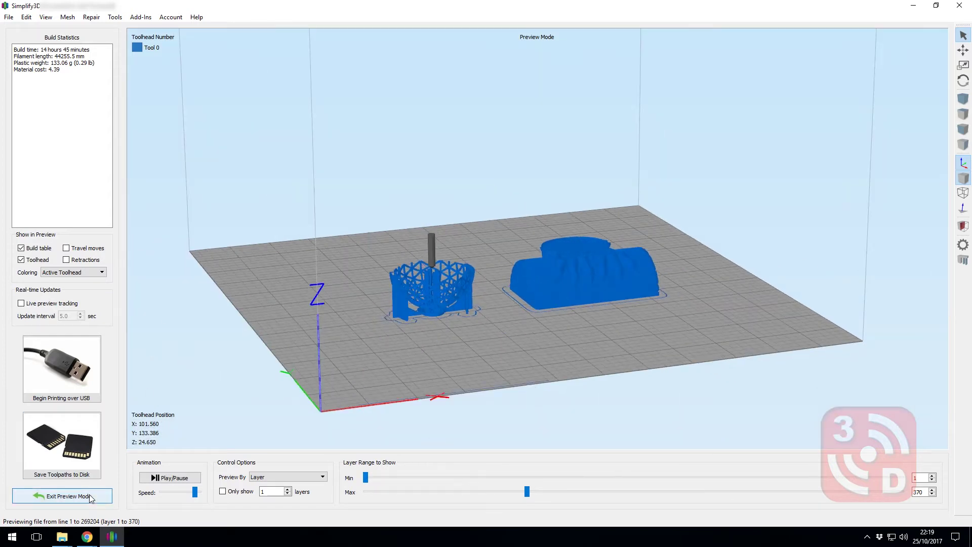
right_click_drag(366, 149, 316, 226)
scroll(315, 227, "down", 5)
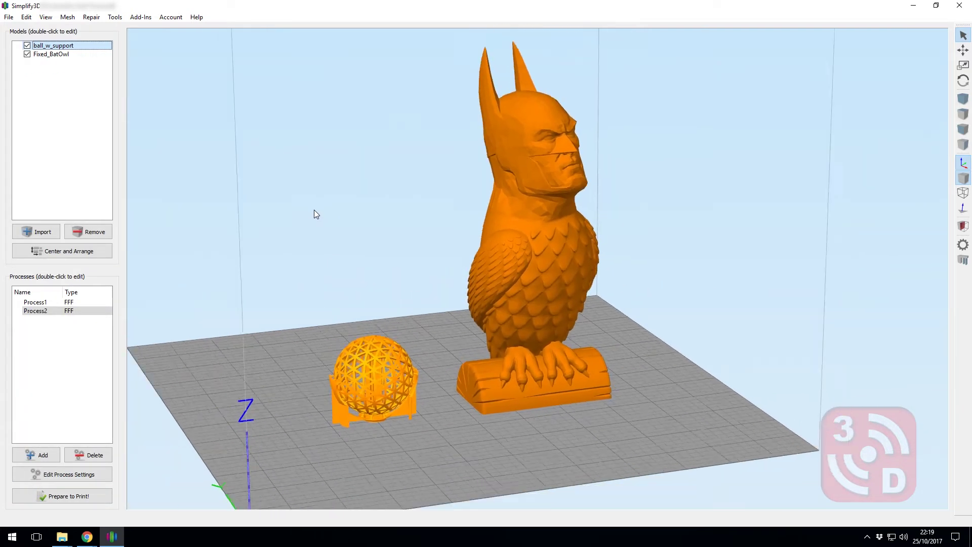
left_click_drag(328, 208, 262, 218)
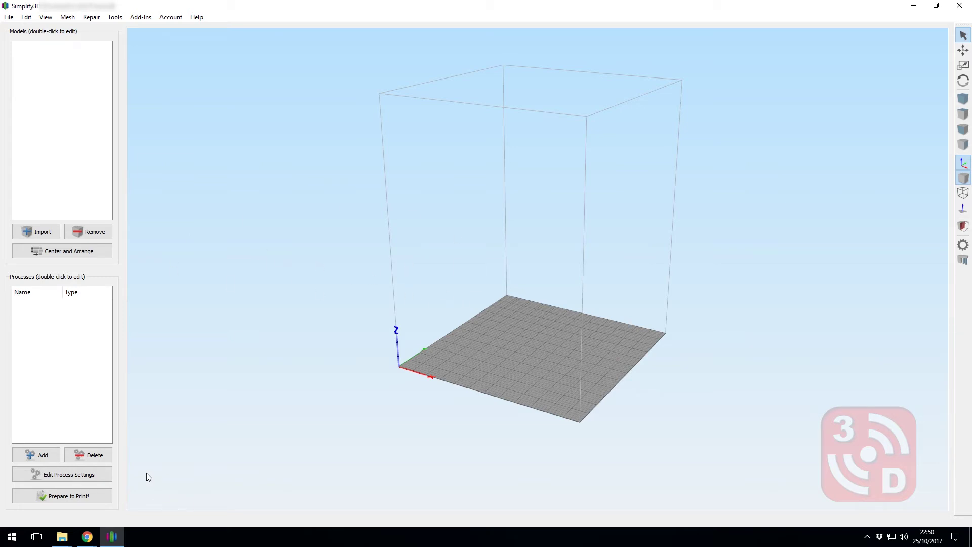
Add a new process with its default settings and import the Groot_v1_1M_Merged model from Downloads
left_click(42, 458)
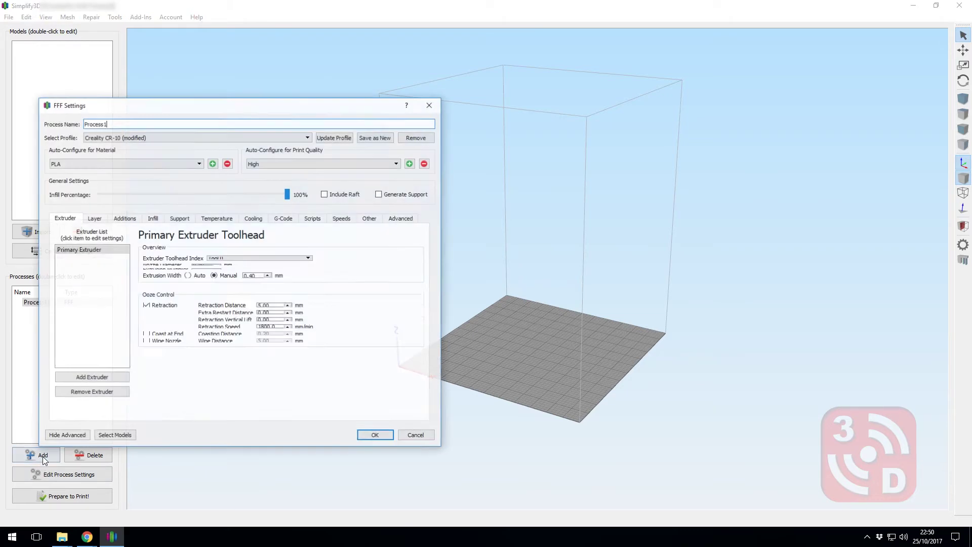
left_click(374, 433)
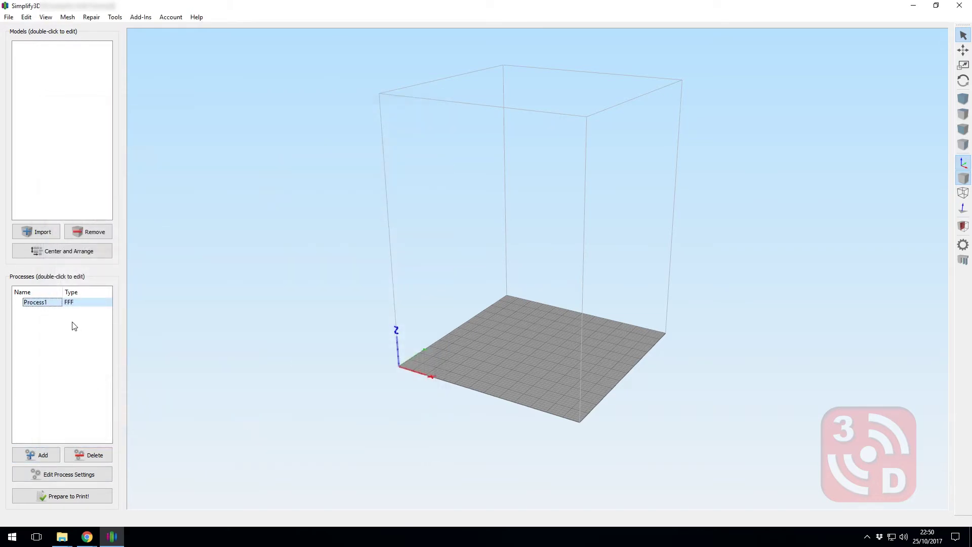
left_click(48, 230)
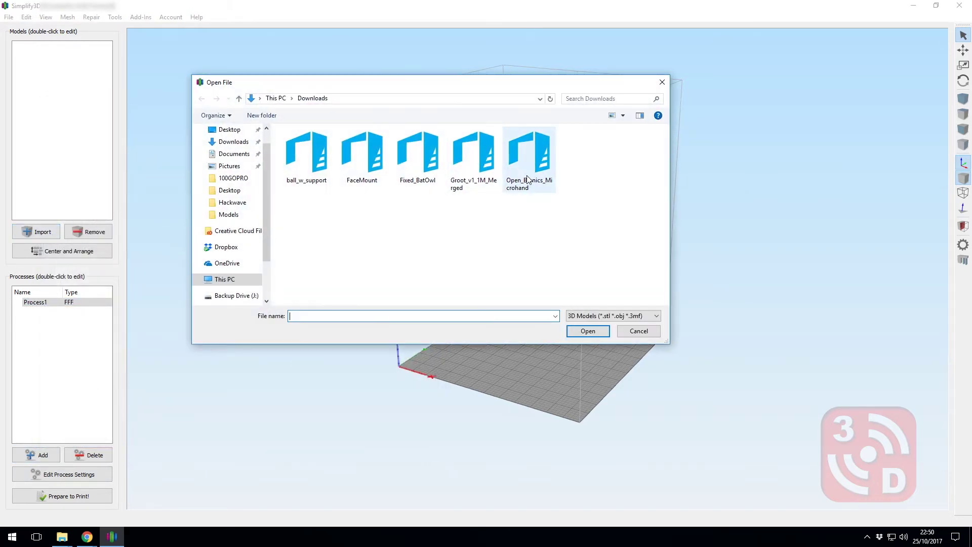
left_click(473, 157)
left_click(585, 332)
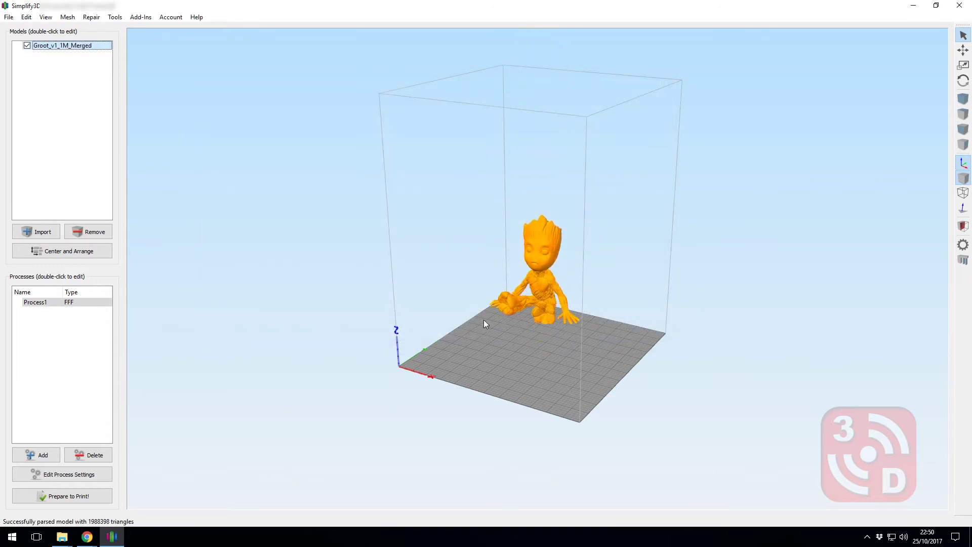
left_click_drag(573, 333, 627, 286)
scroll(557, 373, "up", 8)
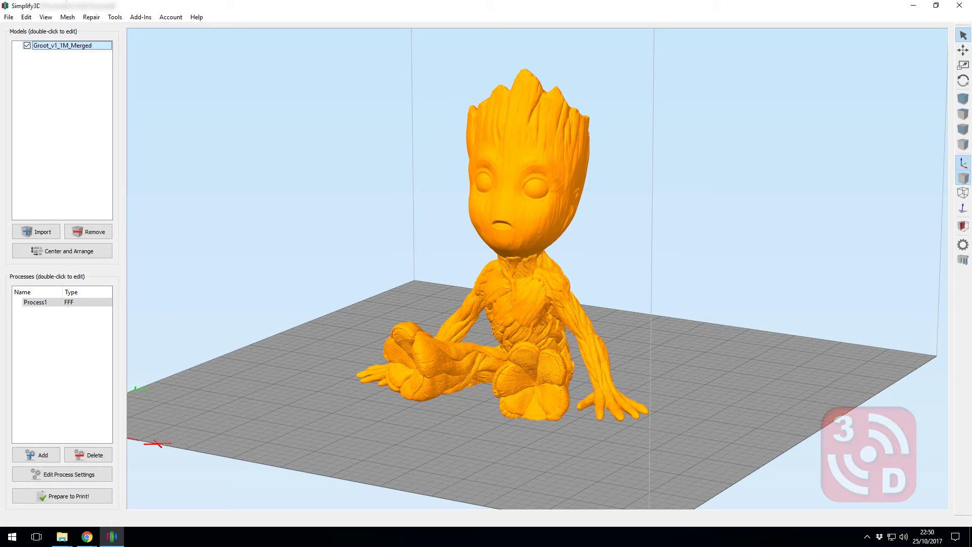
Start the Variable Settings Wizard for Process1 and set the split height to 64.62 mm at Groot's neck
left_click(114, 18)
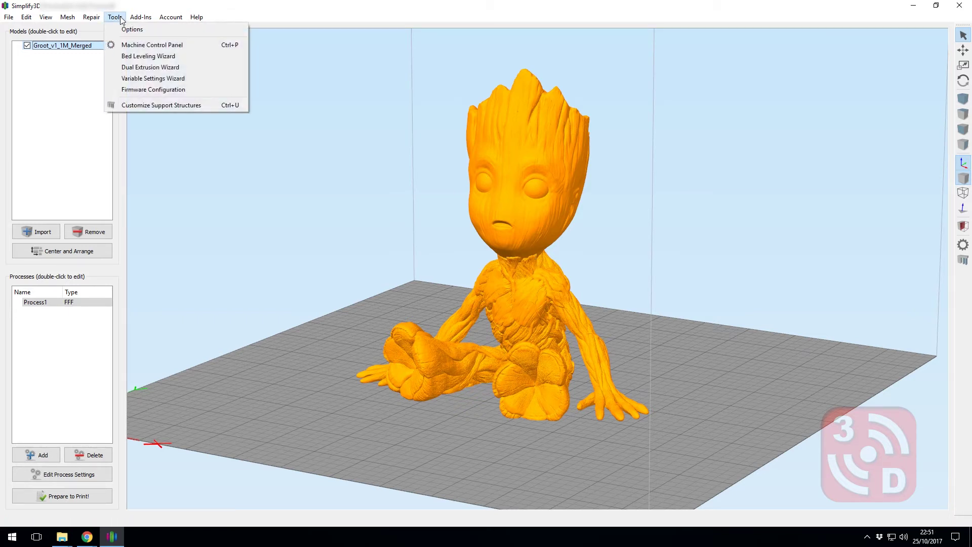
left_click(163, 83)
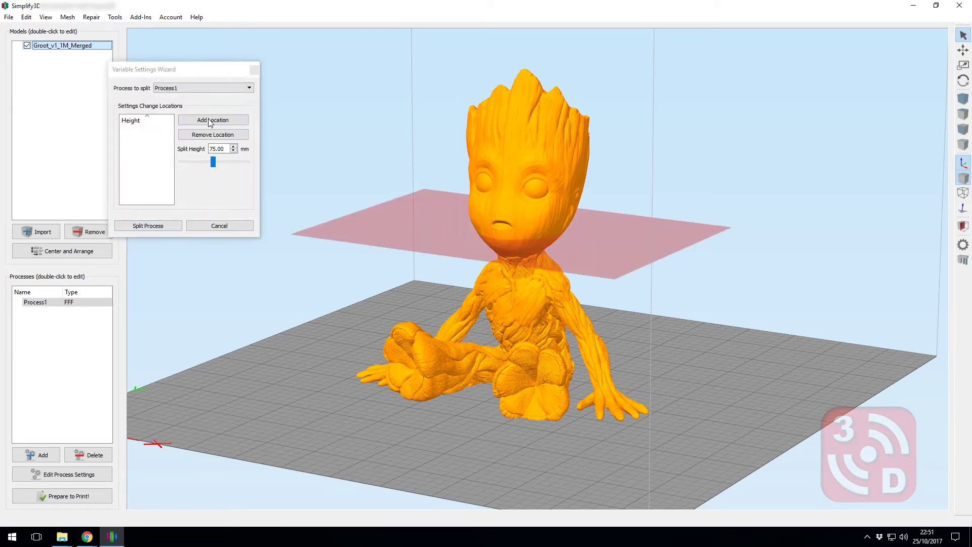
mouse_move(213, 163)
left_mouse_down()
mouse_move(201, 163)
mouse_move(230, 170)
mouse_move(207, 177)
mouse_move(220, 177)
left_mouse_up()
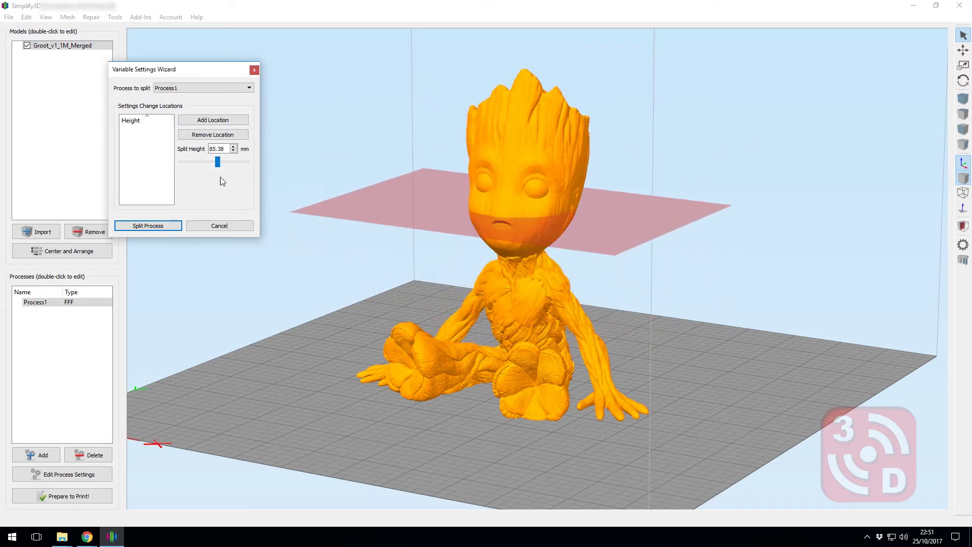
left_click_drag(522, 262, 449, 271)
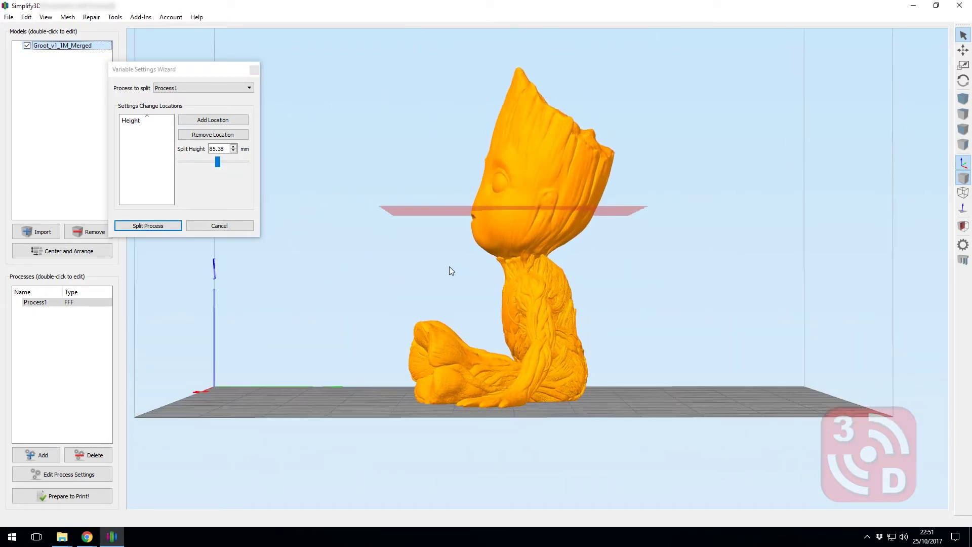
scroll(440, 253, "up", 6)
scroll(425, 238, "up", 3)
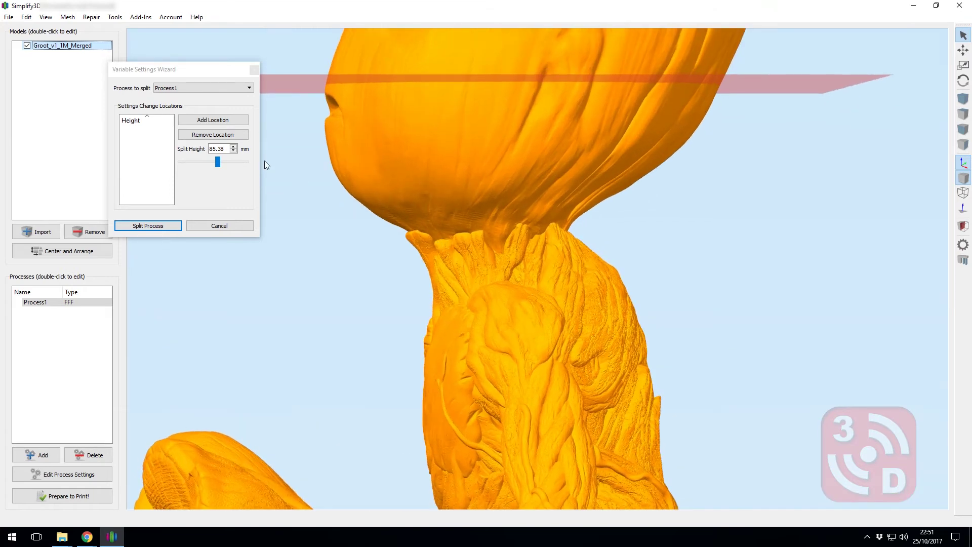
left_click_drag(218, 166, 210, 165)
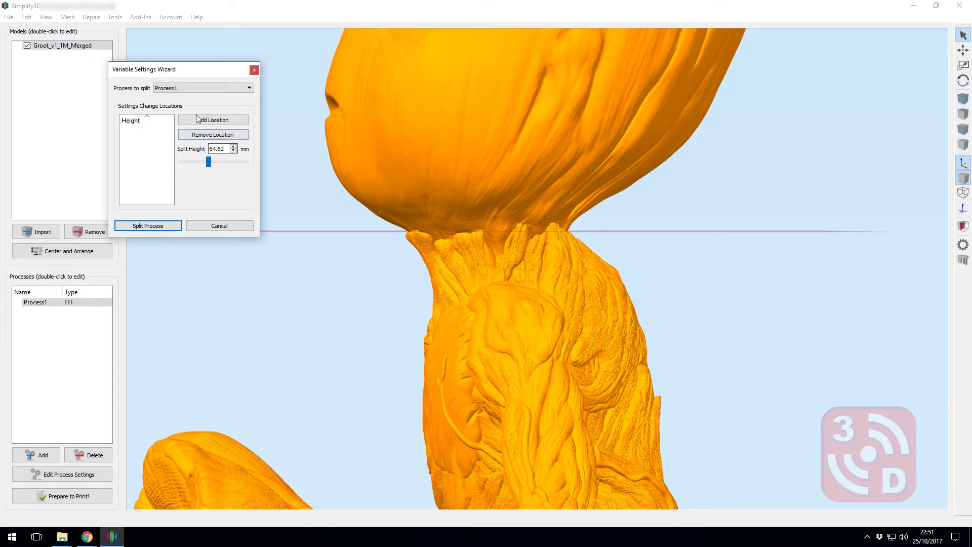
Add the neck height as a settings change location and split the process there
left_click_drag(337, 132, 350, 151)
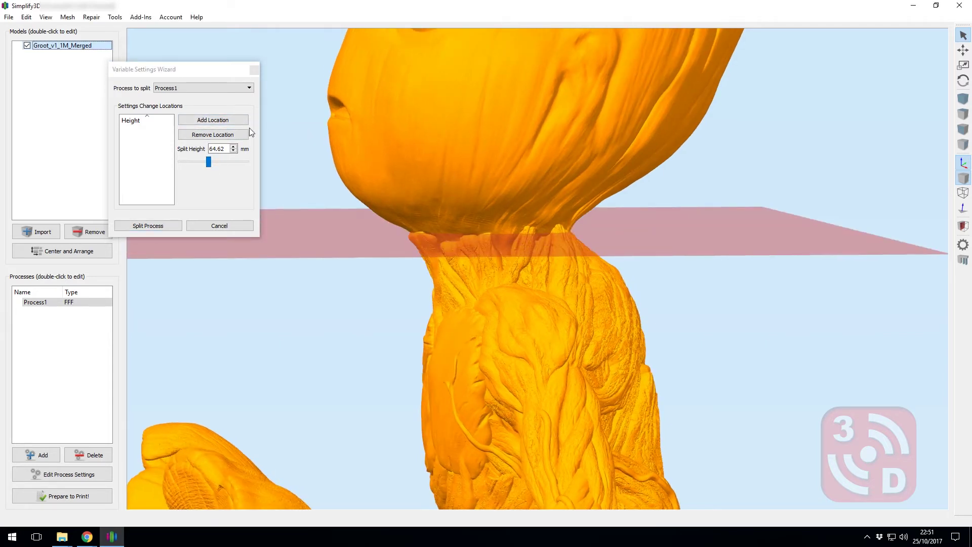
left_click(219, 122)
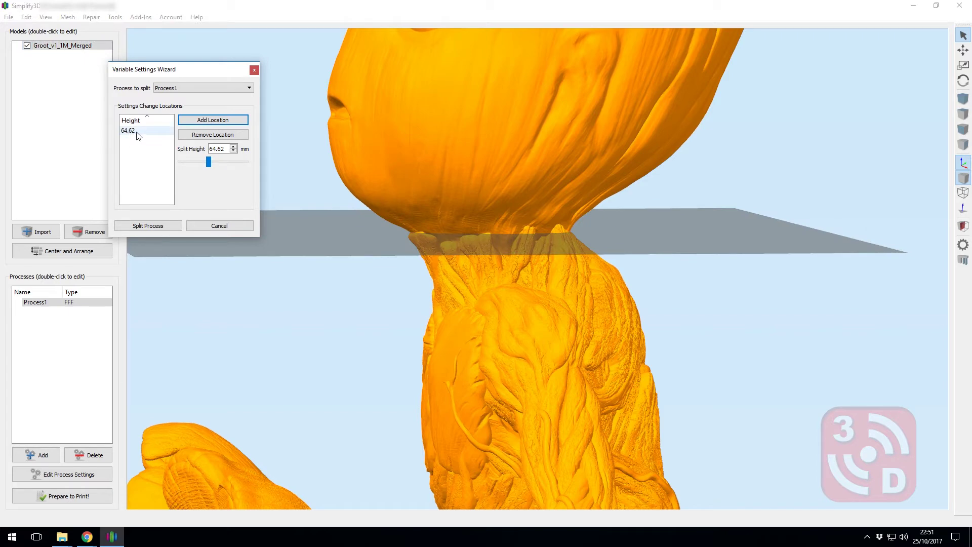
scroll(362, 152, "down", 6)
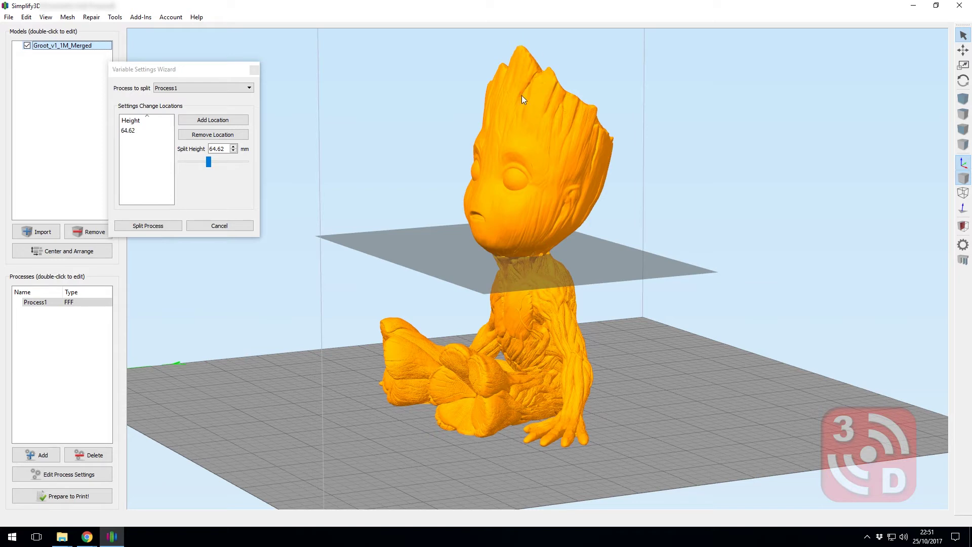
left_click(163, 229)
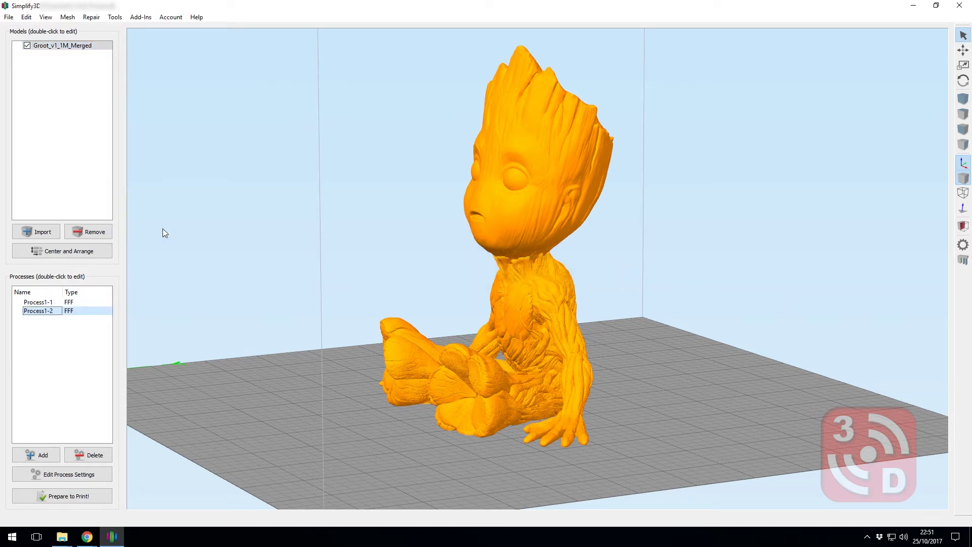
Check the infill percentage and layer height of Process1-1 and accept its settings
double_click(51, 302)
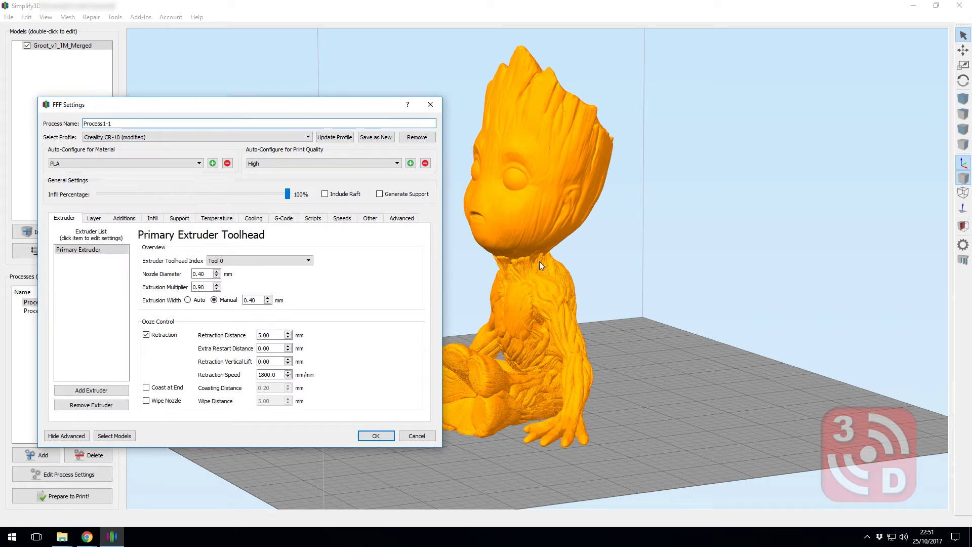
left_click(291, 197)
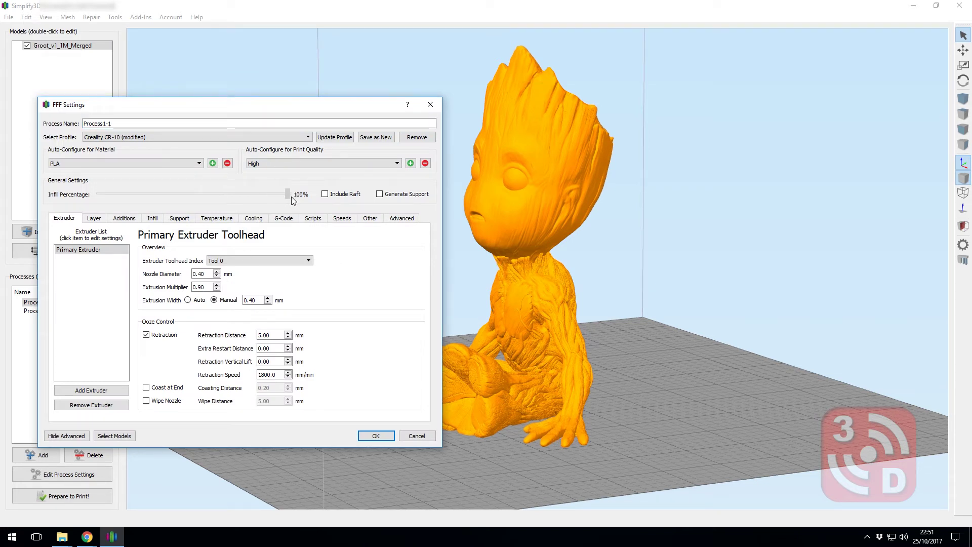
left_click(91, 220)
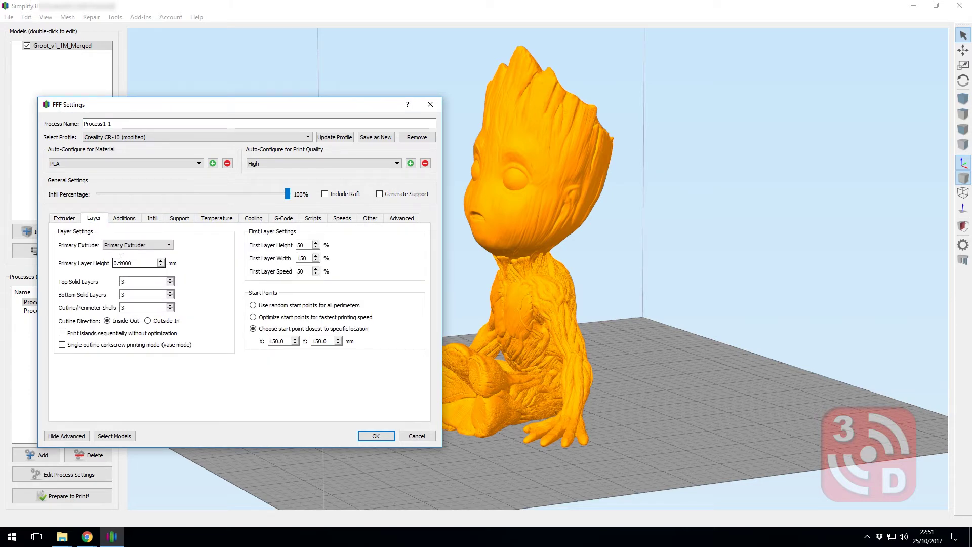
left_click(375, 435)
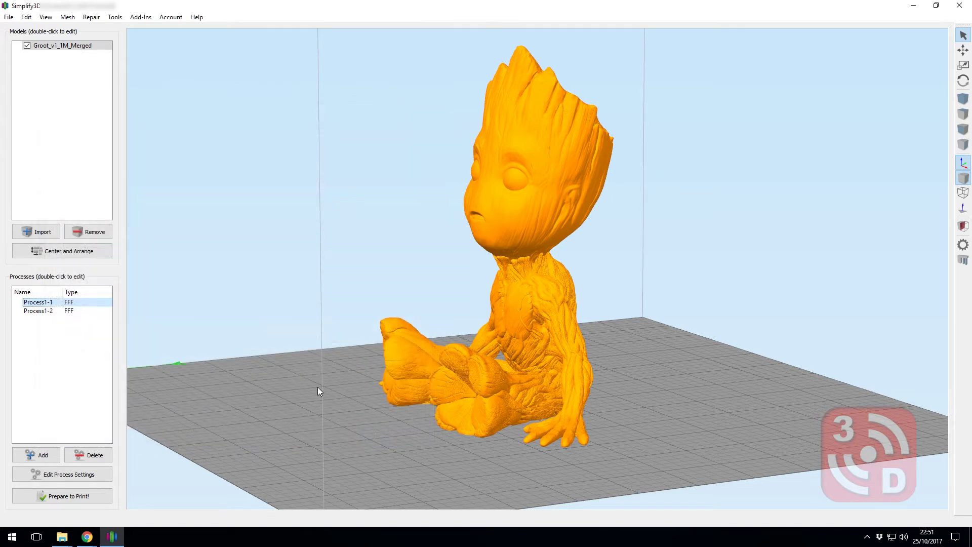
Set Process1-2 to 16% infill and a primary layer height of 0.2 mm
double_click(43, 312)
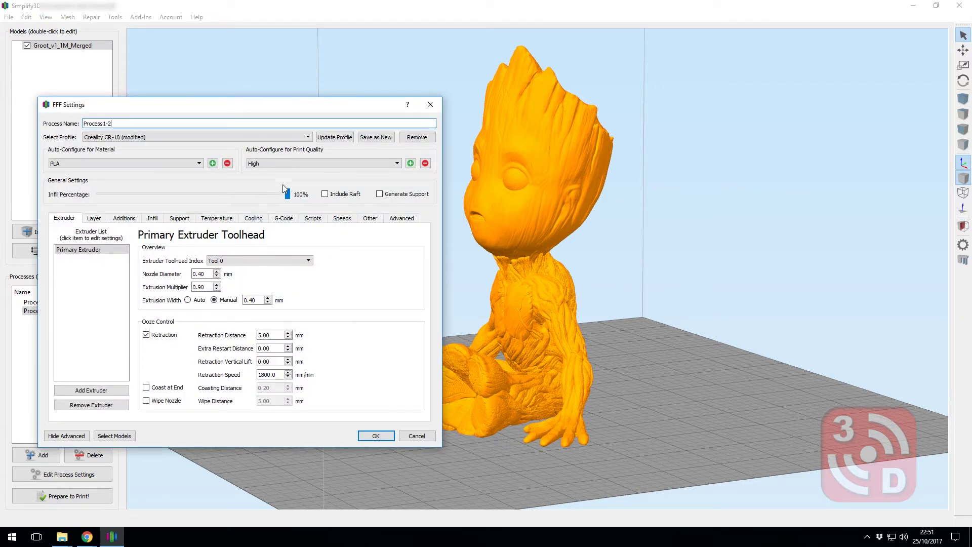
left_click_drag(291, 191, 181, 194)
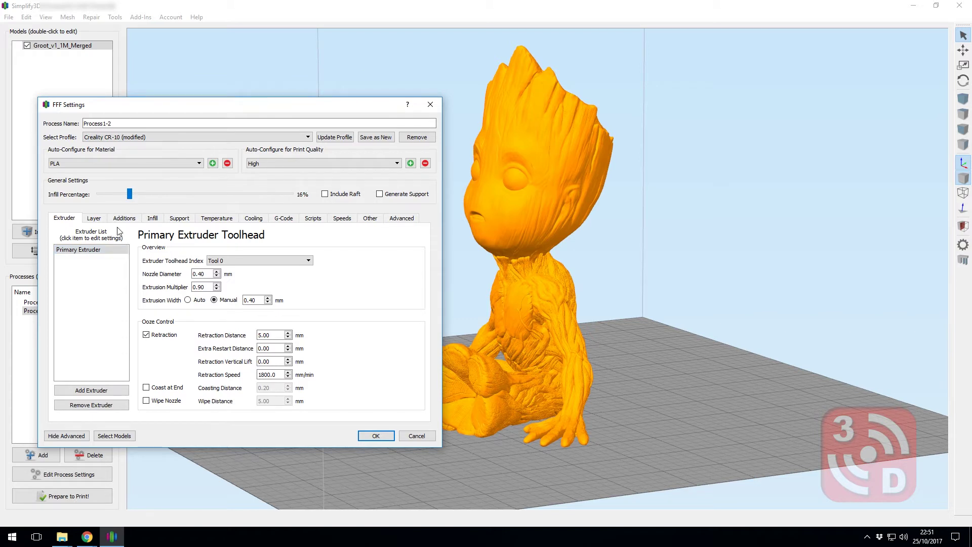
left_click(103, 217)
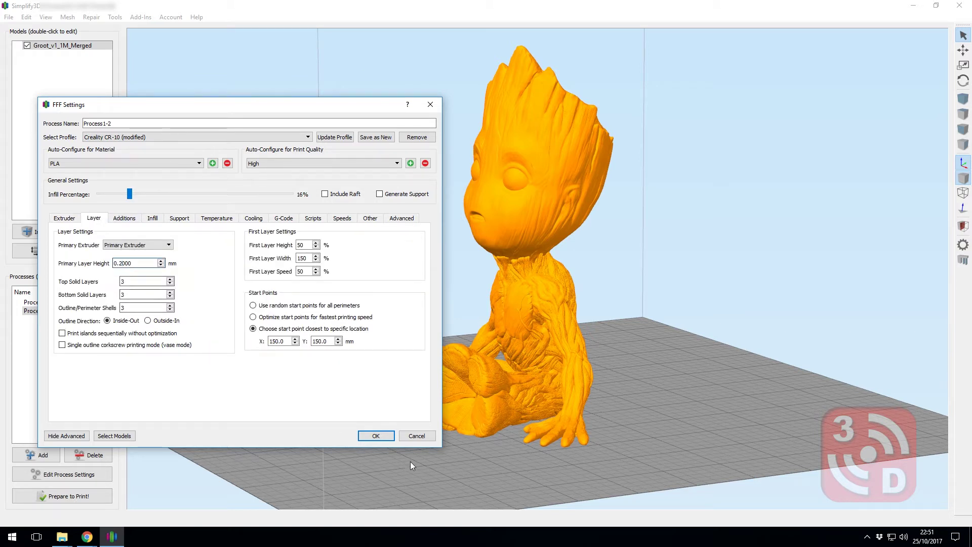
left_click(376, 435)
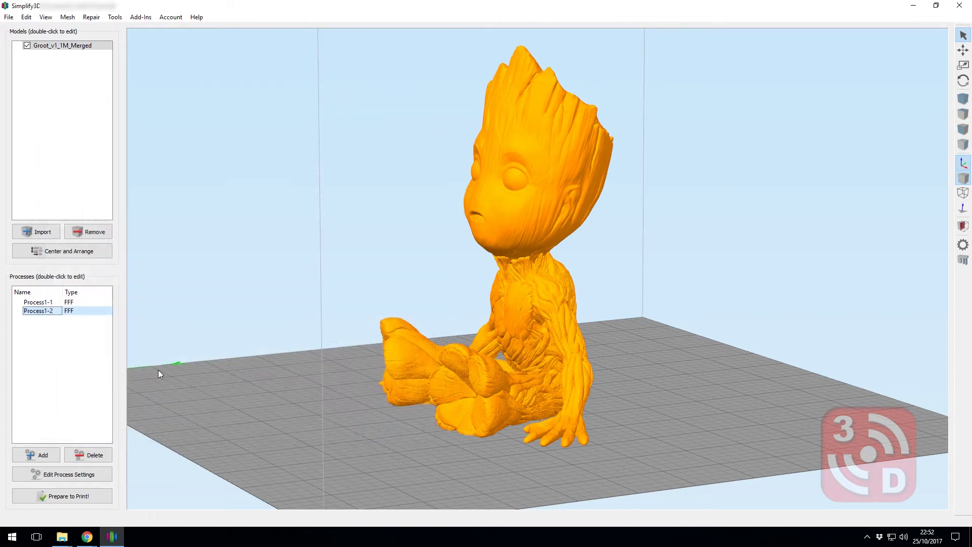
Prepare the print with both Process1-1 and Process1-2 selected, using continuous layer-by-layer printing
left_click_drag(339, 352, 472, 346)
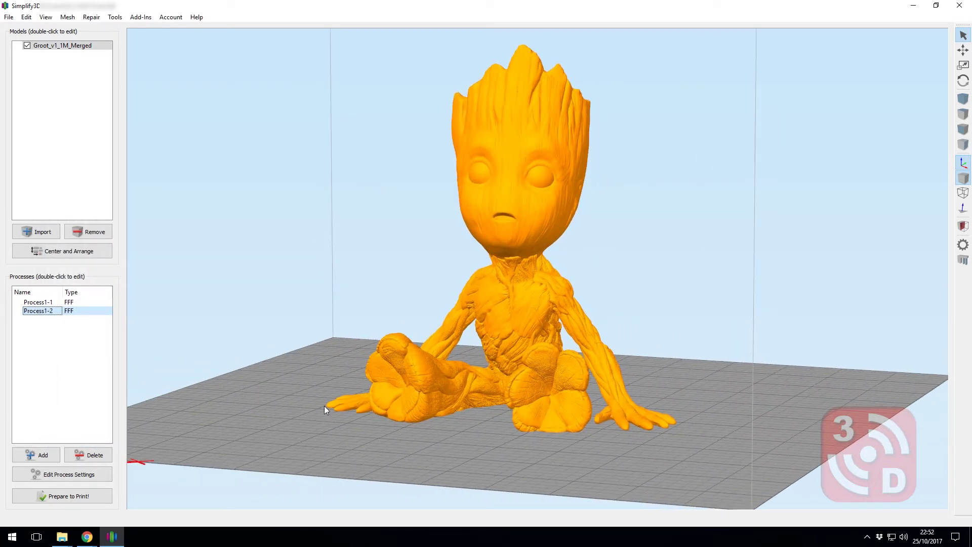
left_click(79, 498)
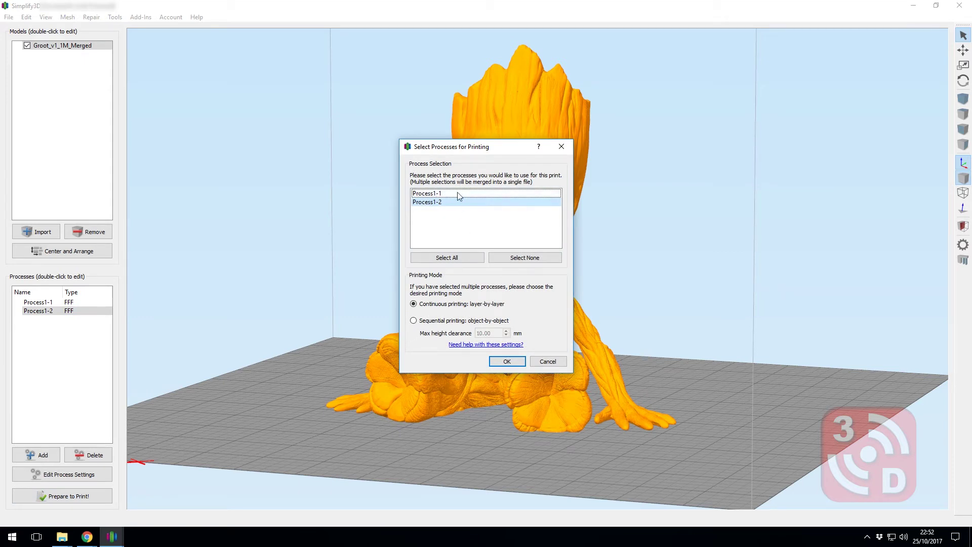
left_click(460, 259)
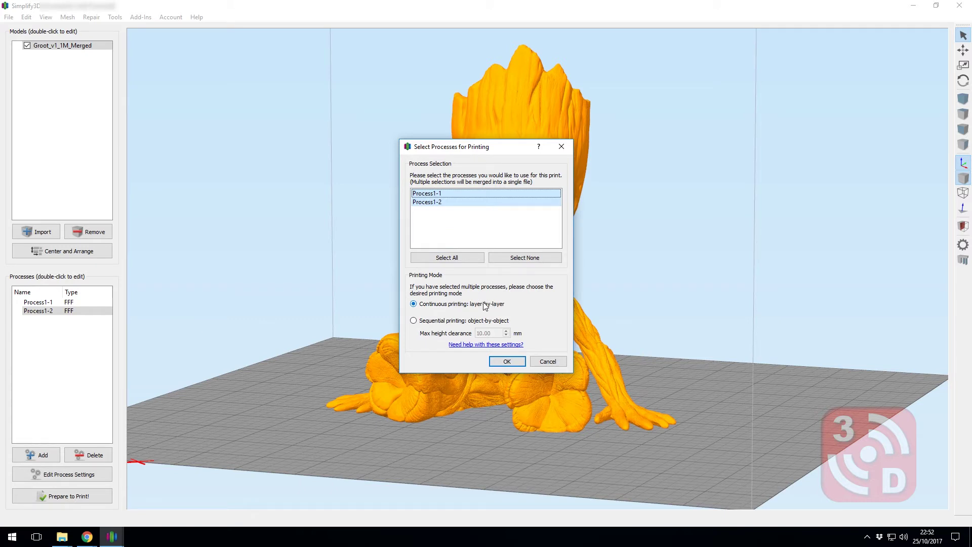
left_click(506, 361)
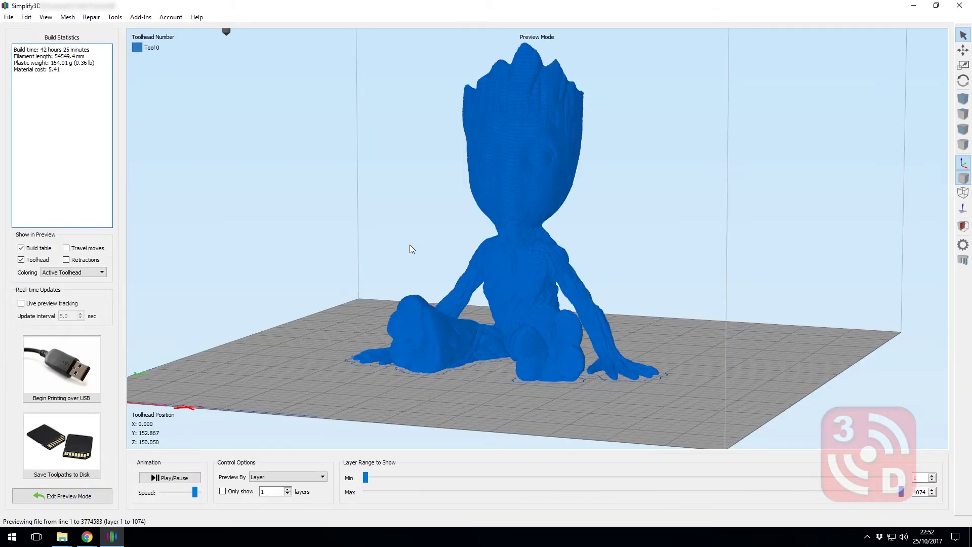
Examine the layer height transition at Groot's neck up close in the toolpath preview
left_click_drag(432, 260, 554, 289)
scroll(562, 319, "up", 4)
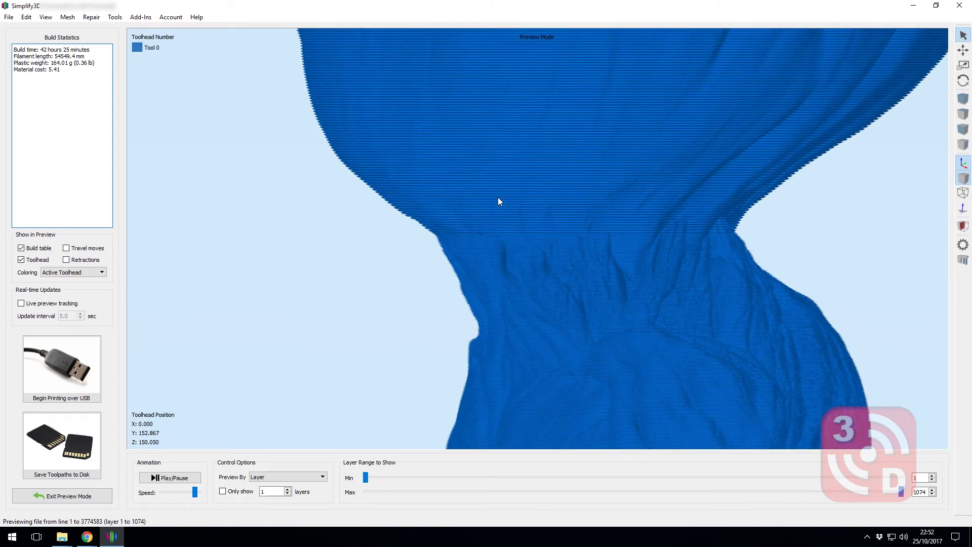
scroll(460, 217, "down", 6)
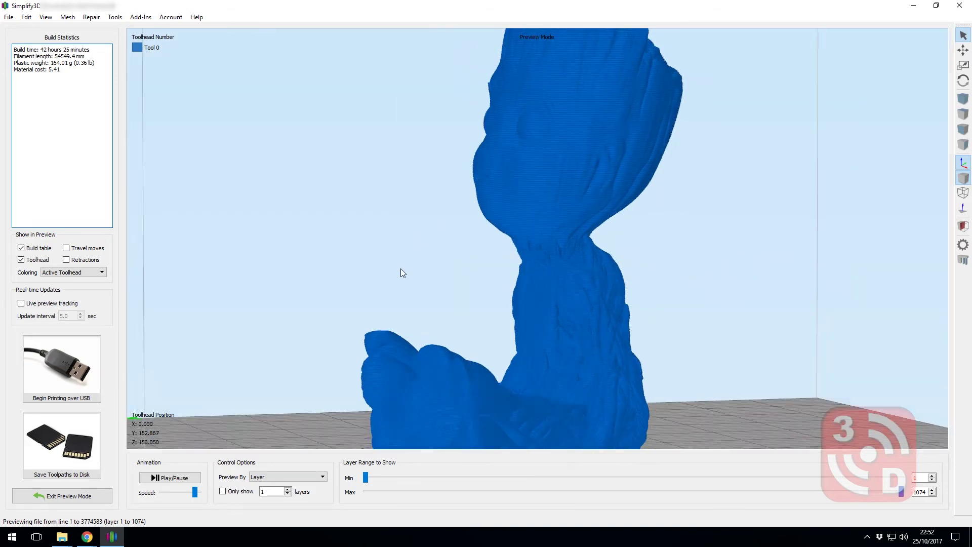
Compare the body's infill at maximum layer 350 with the head's infill at maximum layer 771
left_click_drag(400, 268, 673, 421)
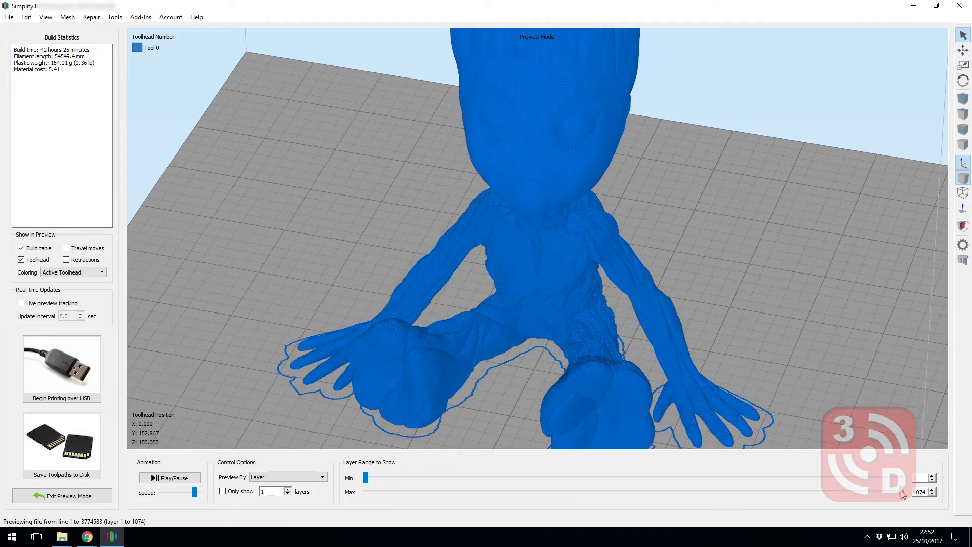
left_click_drag(900, 493, 729, 492)
left_click_drag(597, 272, 610, 323)
scroll(563, 253, "up", 5)
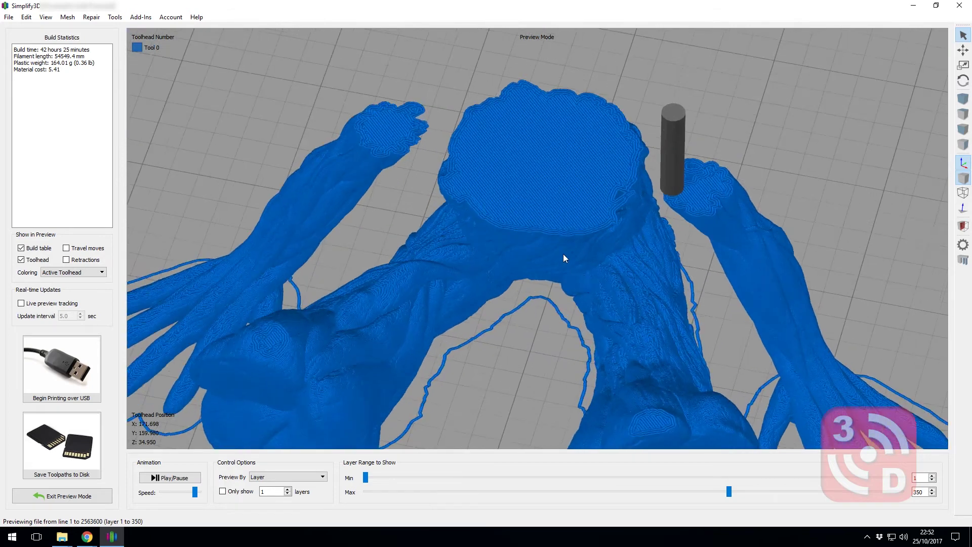
mouse_move(626, 277)
left_mouse_down()
mouse_move(624, 293)
mouse_move(616, 289)
left_mouse_up()
right_click_drag(615, 288, 572, 360)
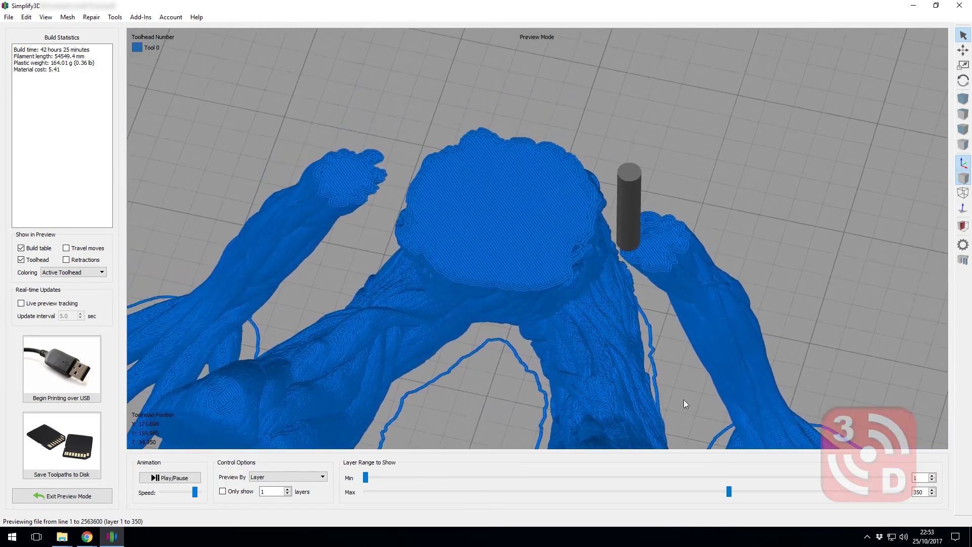
left_click_drag(729, 492, 843, 469)
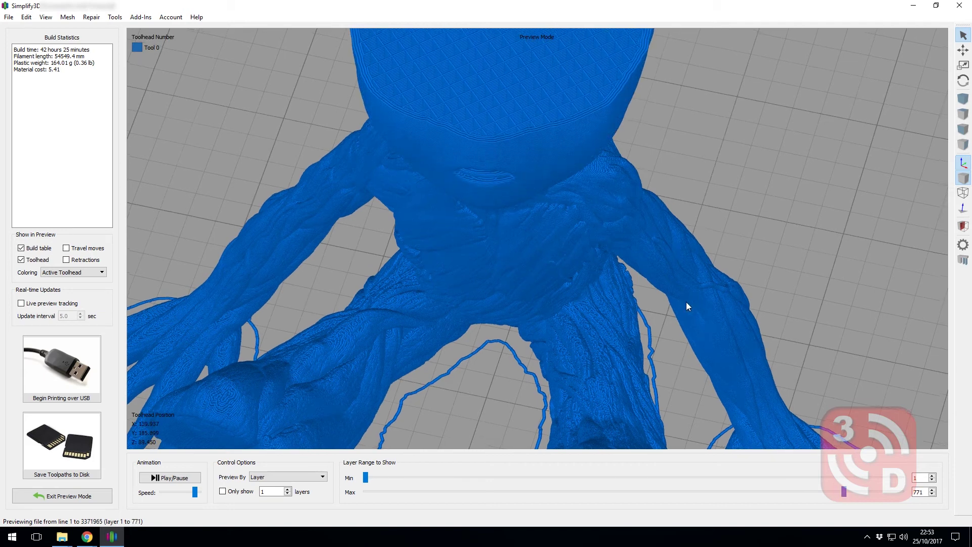
right_click_drag(685, 302, 655, 408)
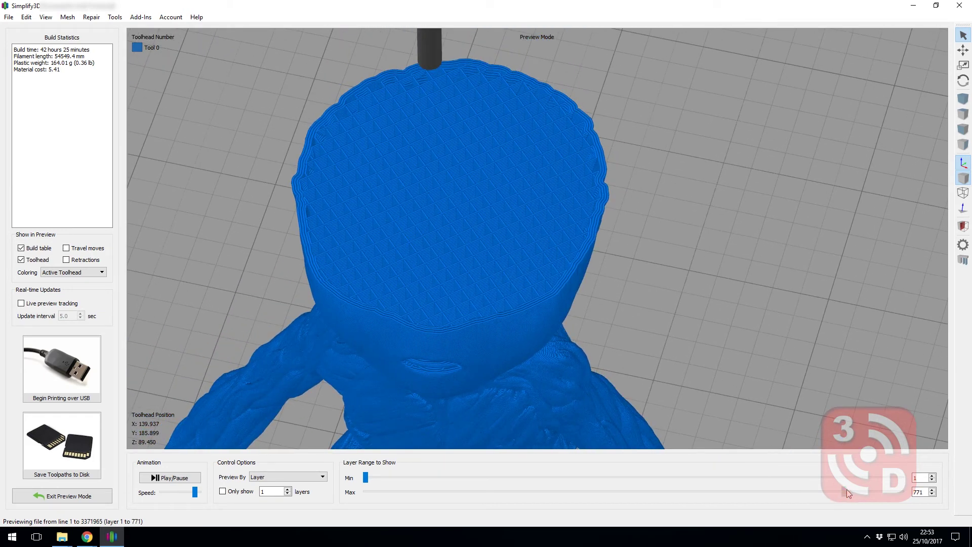
Restore the preview's full layer range to view the whole Groot toolpath, and exit the preview
left_click_drag(844, 491, 923, 452)
scroll(642, 299, "down", 5)
left_click_drag(696, 354, 636, 233)
scroll(642, 295, "up", 2)
scroll(634, 298, "down", 4)
right_click_drag(633, 302, 663, 255)
left_click(89, 495)
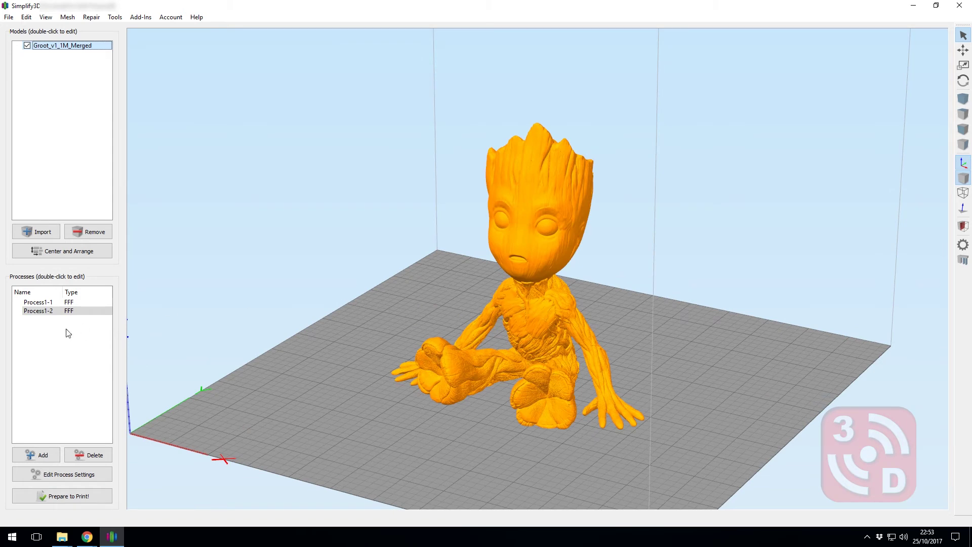
Delete both split processes and remove the Groot model from the build plate
left_click(87, 457)
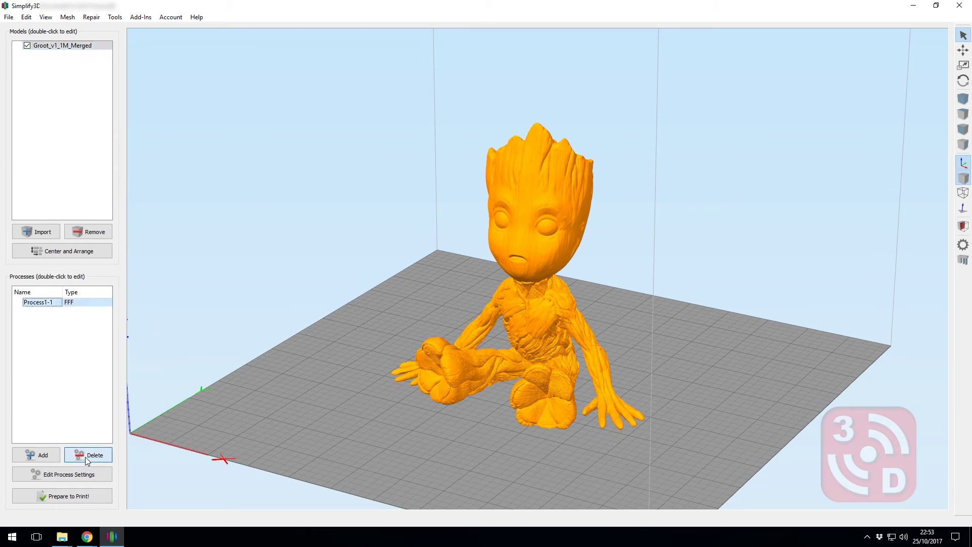
left_click(87, 457)
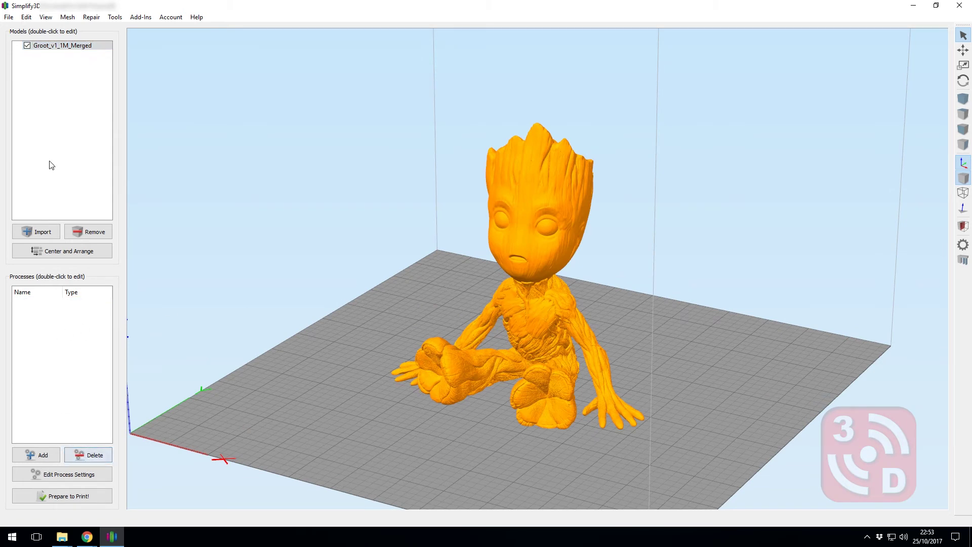
left_click(87, 231)
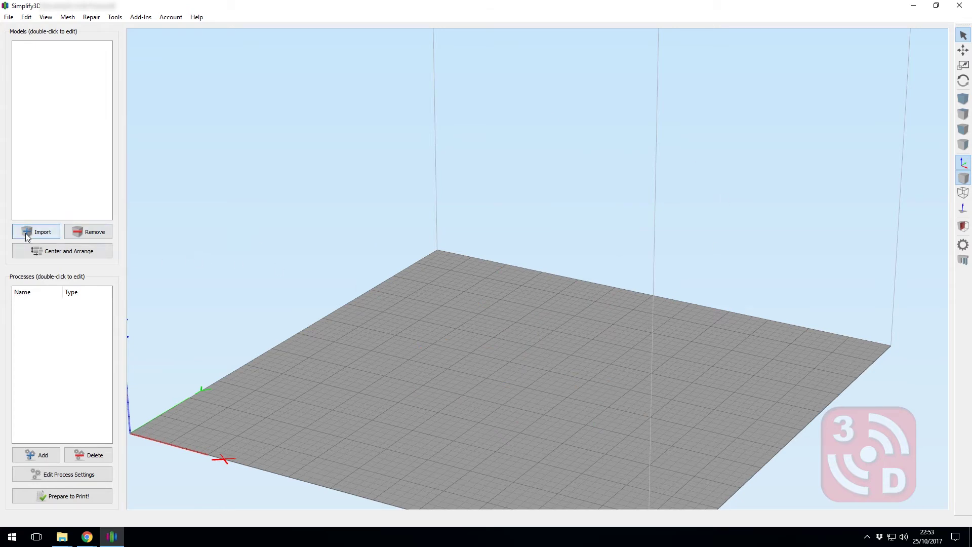
Import the Groot_v1_1M_Merged model again and create a new process with its default settings
left_click(26, 232)
left_click(473, 157)
left_click(589, 332)
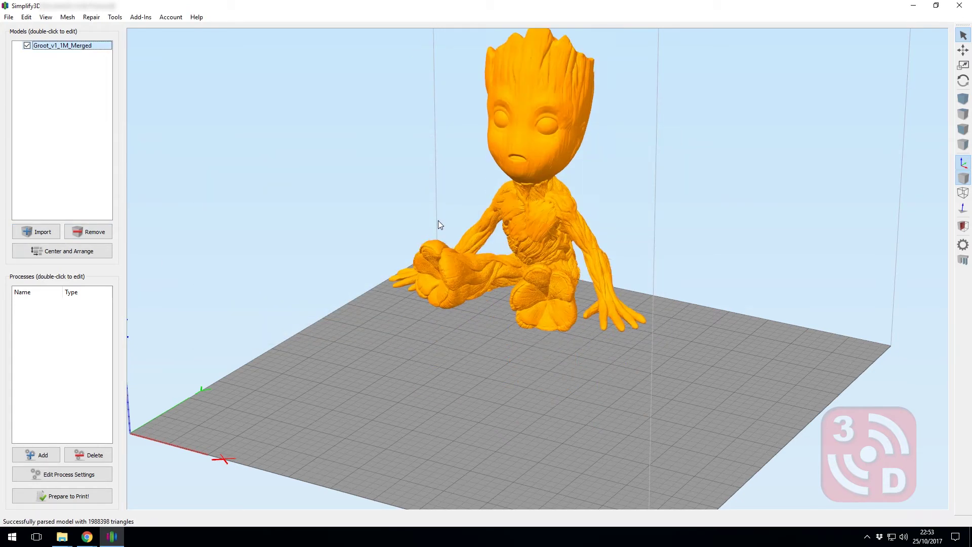
left_click(61, 474)
left_click(375, 431)
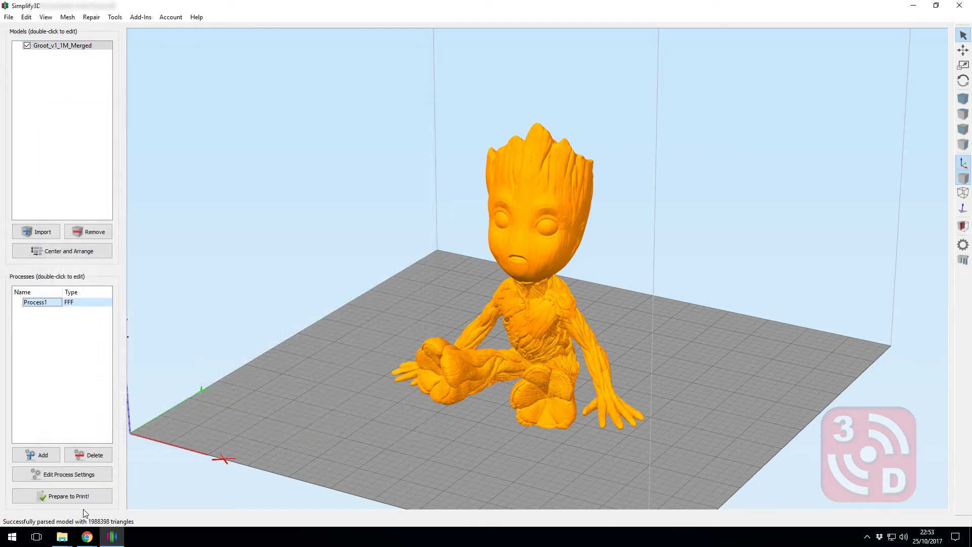
Preview Process1's toolpath on the Groot model, and return to the model view
left_click(69, 496)
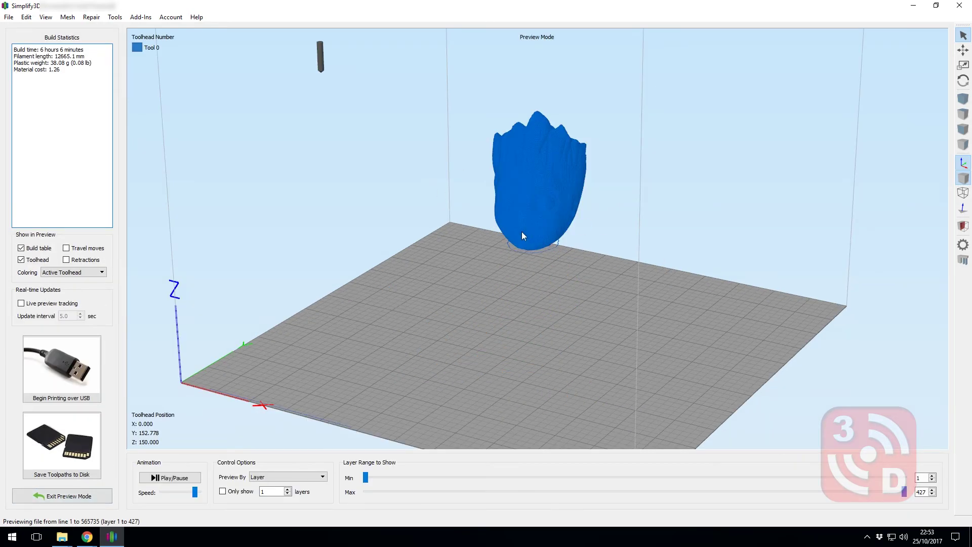
left_click_drag(517, 332, 433, 340)
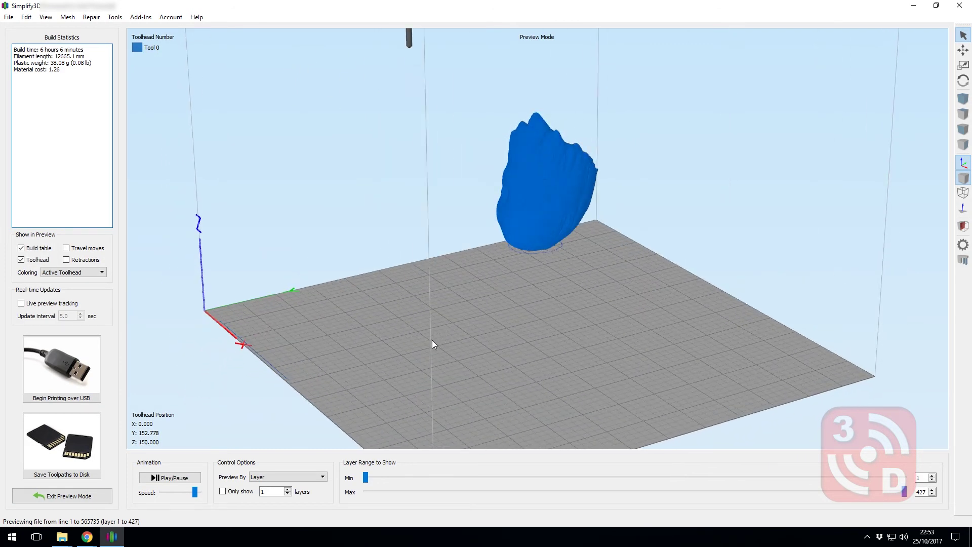
left_click(54, 499)
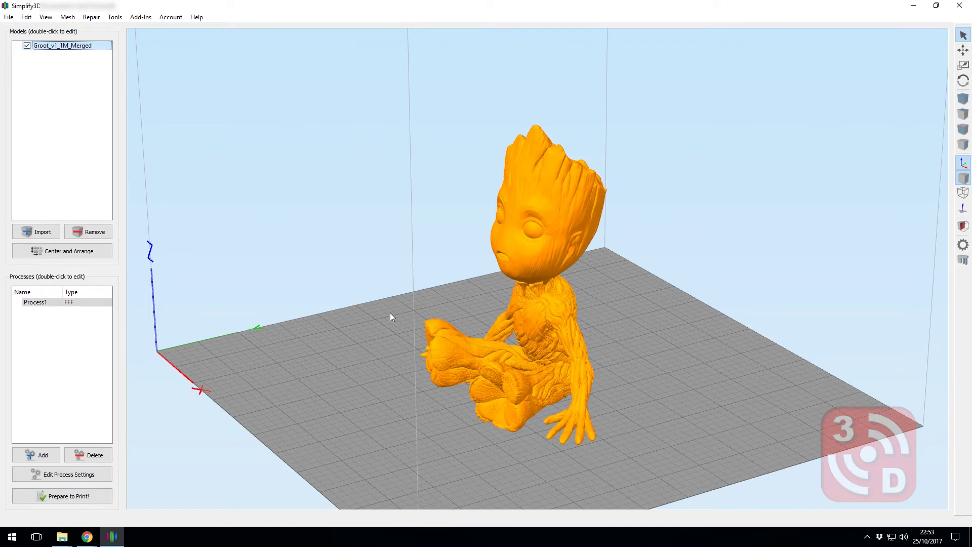
Turn off the start-printing-at-height layer modification in Process1's advanced settings and apply the change
left_click(42, 303)
double_click(43, 303)
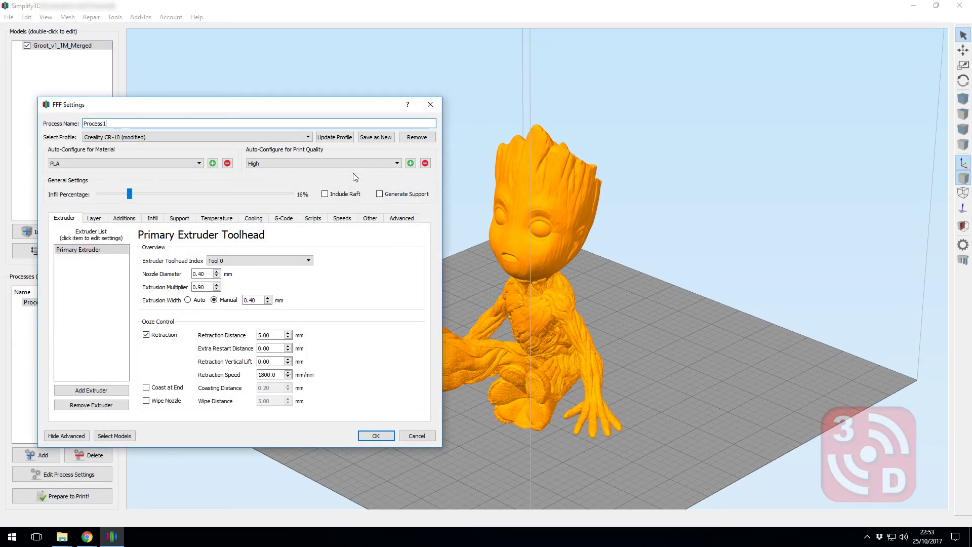
left_click(401, 218)
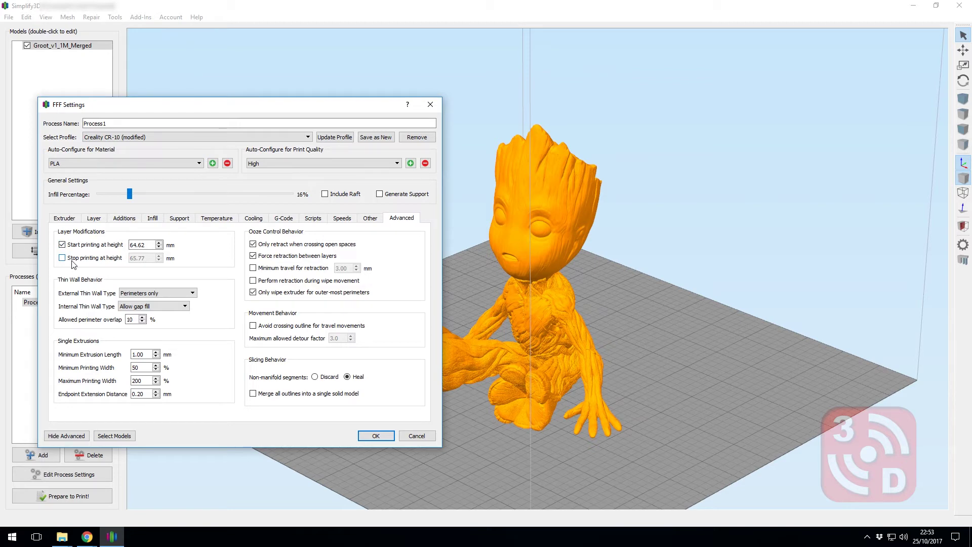
left_click(62, 245)
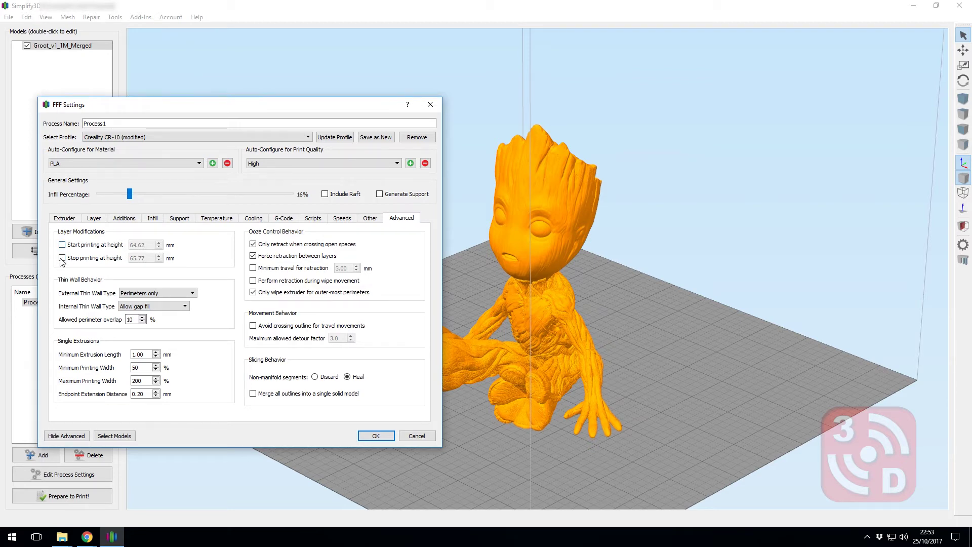
left_click(376, 436)
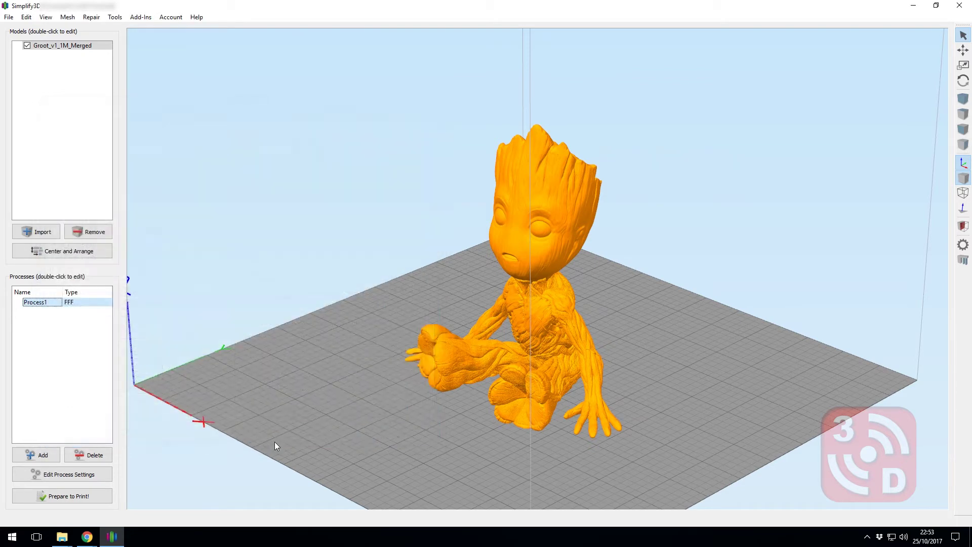
Slice the Groot model again, inspect its whole-figure toolpath preview, and exit the preview
left_click(94, 495)
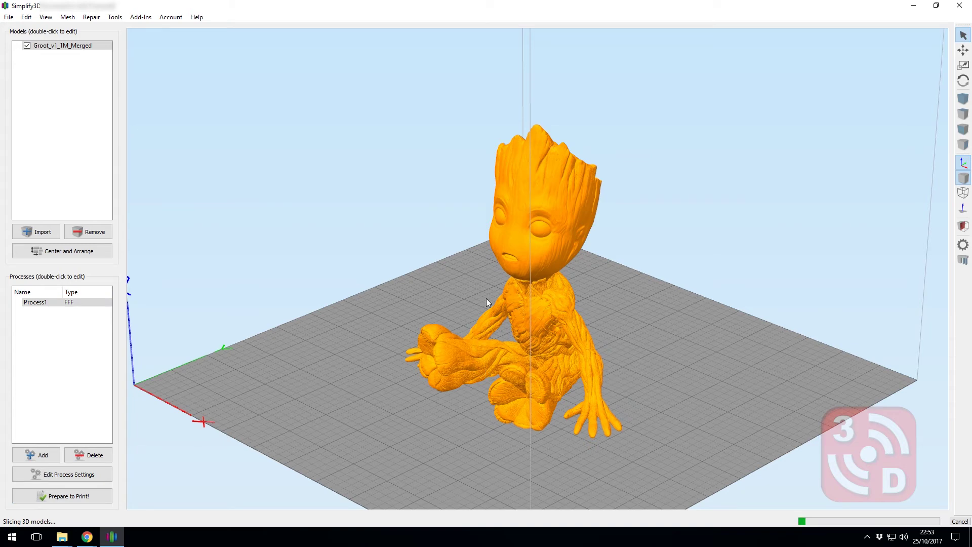
left_click_drag(566, 326, 658, 307)
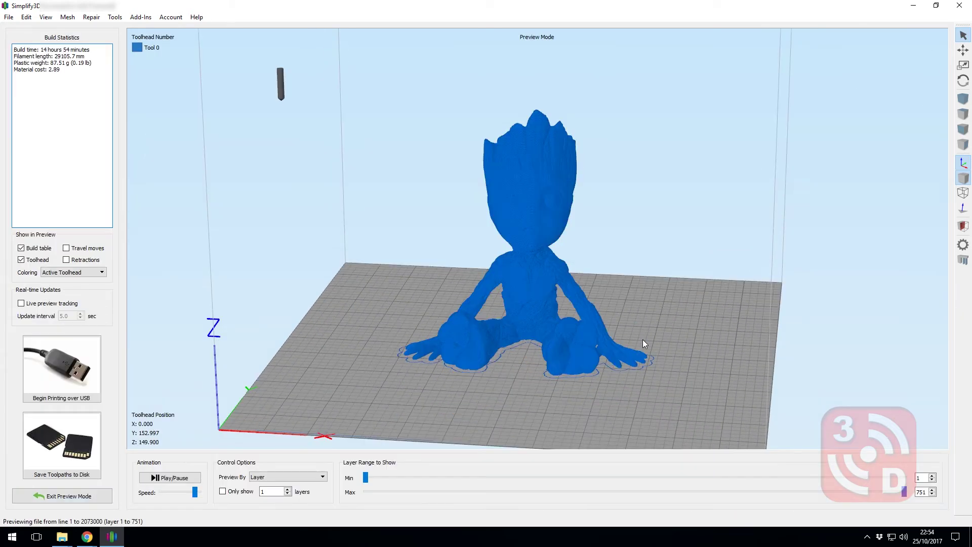
left_click_drag(598, 307, 339, 263)
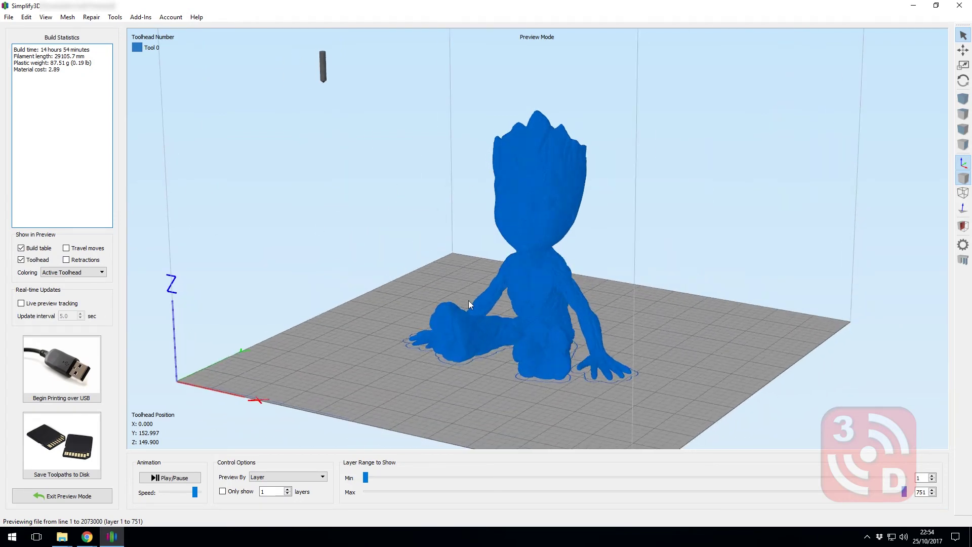
left_click(55, 498)
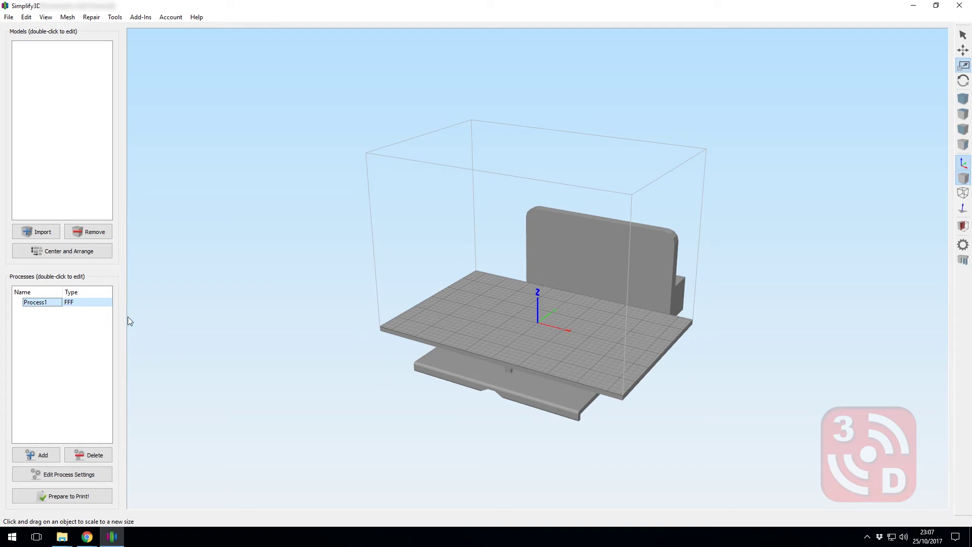
Import the Rick model and scale it down to fit inside the build volume
left_click(29, 231)
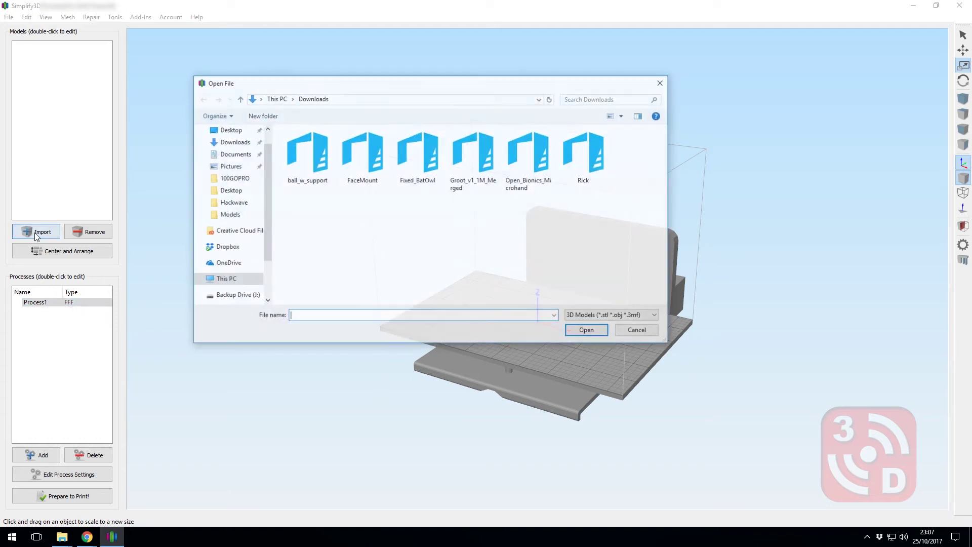
left_click(585, 152)
left_click(588, 331)
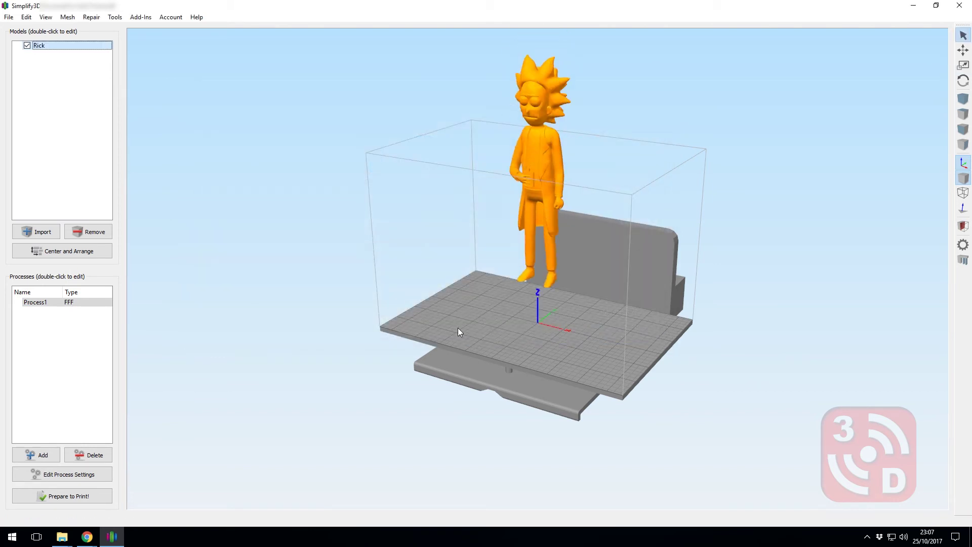
left_click(962, 66)
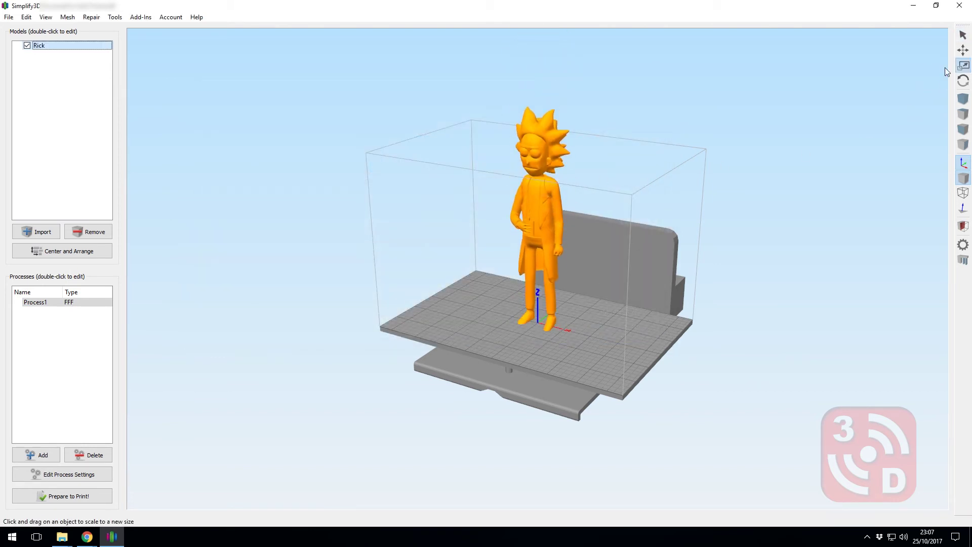
left_click_drag(535, 210, 522, 231)
Examine the Rick model's head, arms, coat and feet on the build plate from several angles
left_click_drag(602, 314, 654, 278)
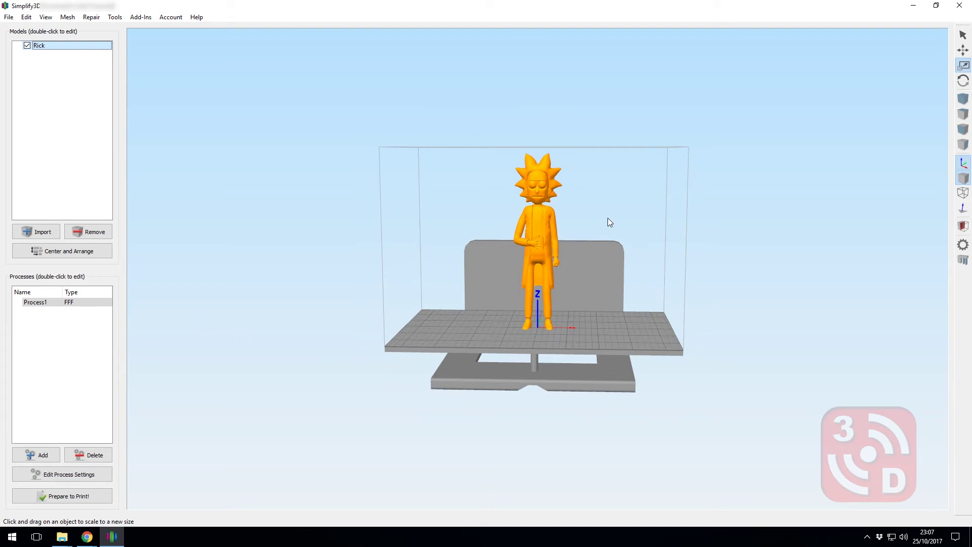
left_click_drag(456, 290, 445, 267)
scroll(523, 254, "up", 3)
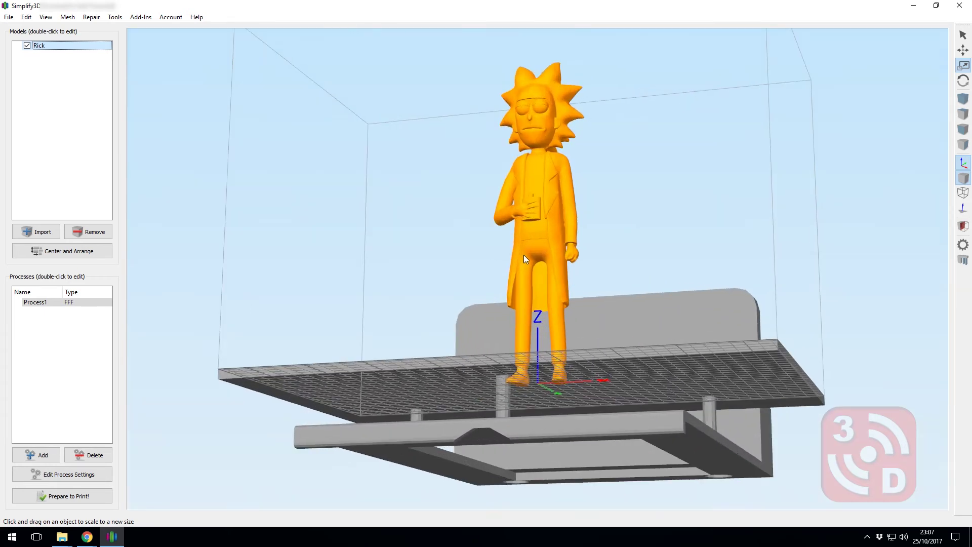
scroll(523, 254, "up", 2)
right_click_drag(610, 233, 589, 295)
left_click_drag(667, 257, 667, 276)
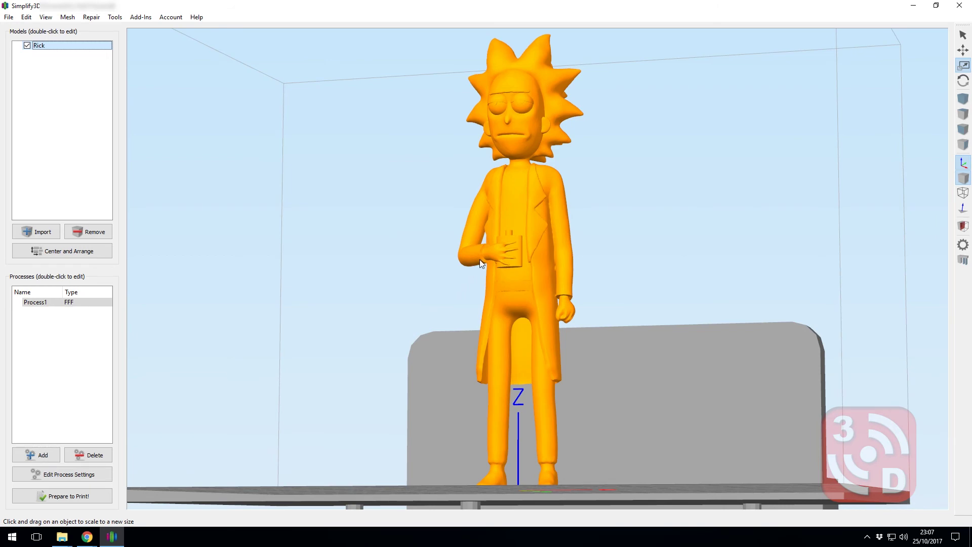
left_click_drag(605, 324, 784, 354)
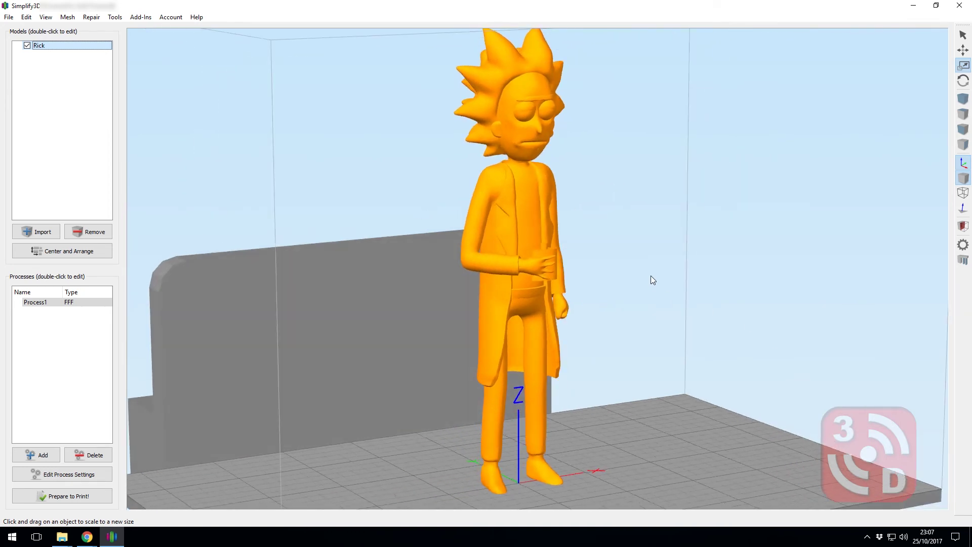
scroll(665, 243, "down", 5)
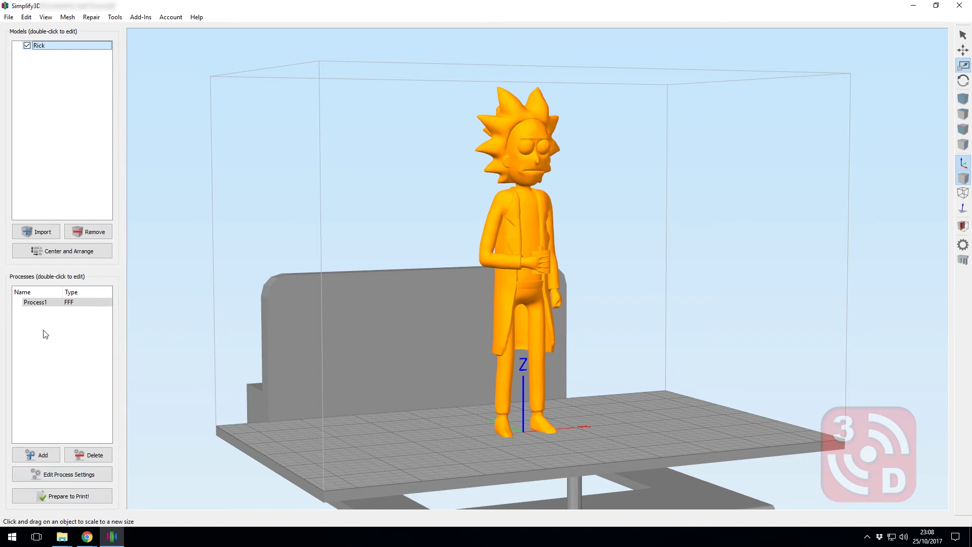
Open Process1's settings and review the Left Extruder and Right Extruder toolhead configurations
left_click(46, 302)
left_click(47, 478)
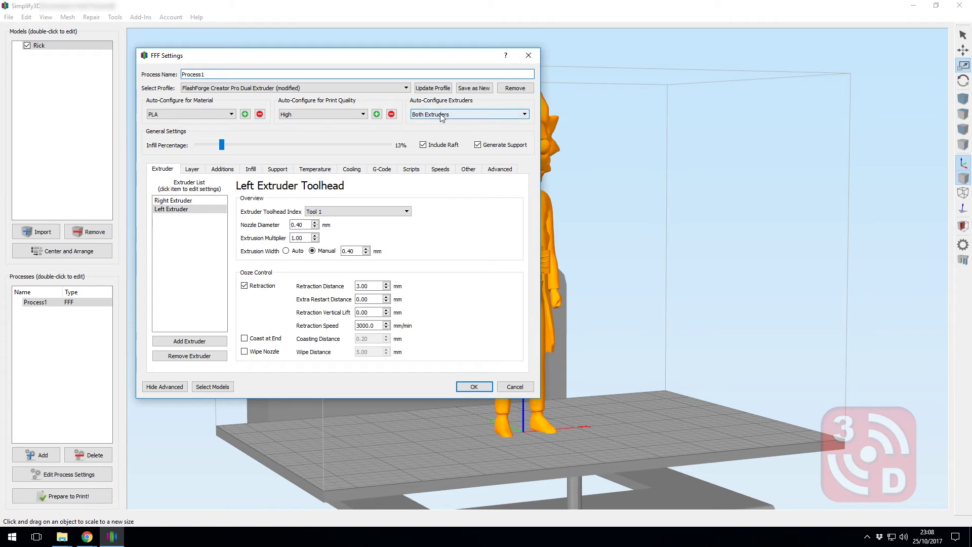
left_click(175, 200)
left_click(180, 209)
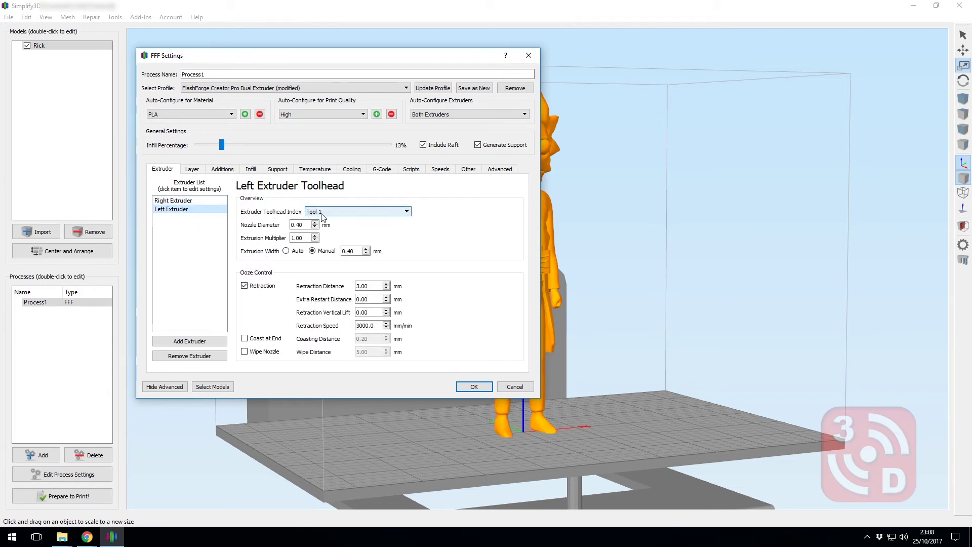
key("Up")
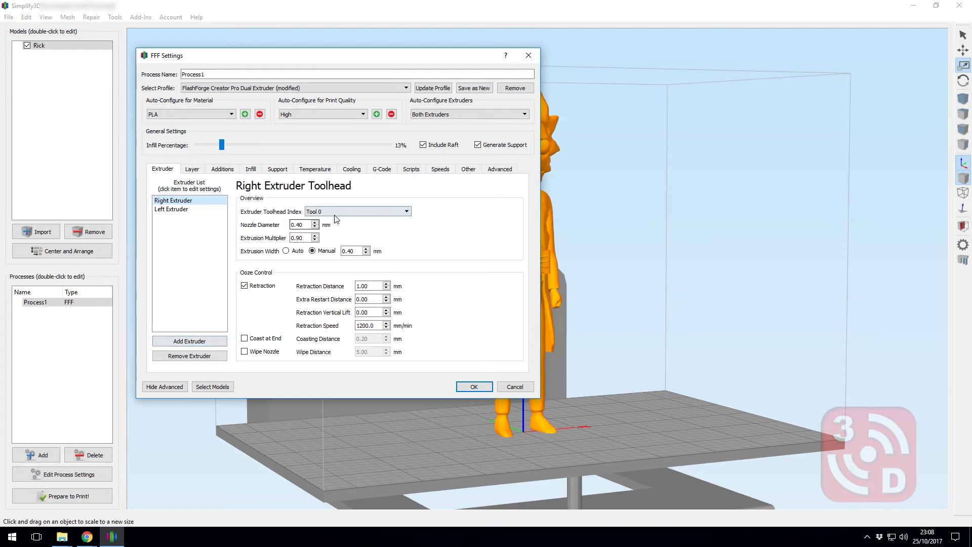
Check the available Primary Extruder choices in the layer settings
left_click(191, 170)
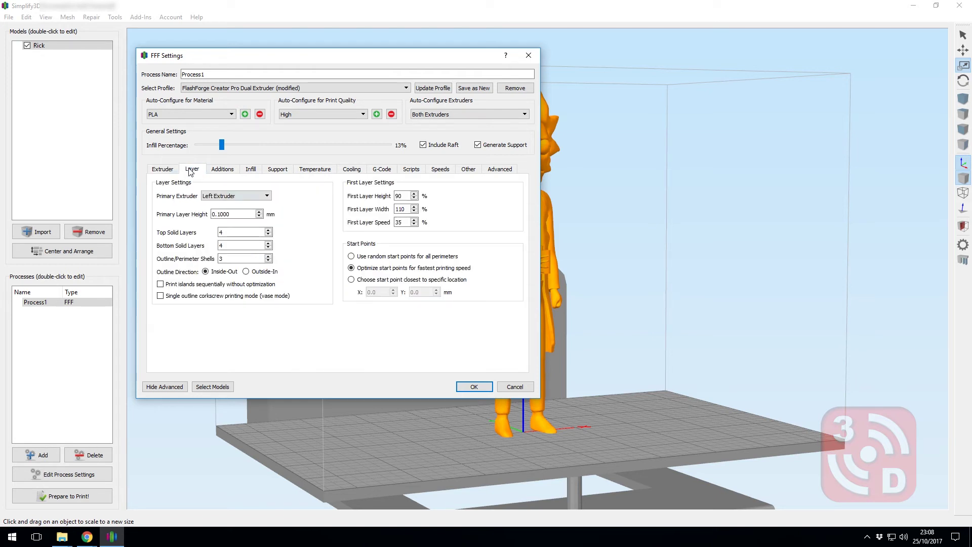
left_click(218, 196)
left_click(296, 198)
Assign both the skirt and the raft to the Right Extruder
left_click(221, 170)
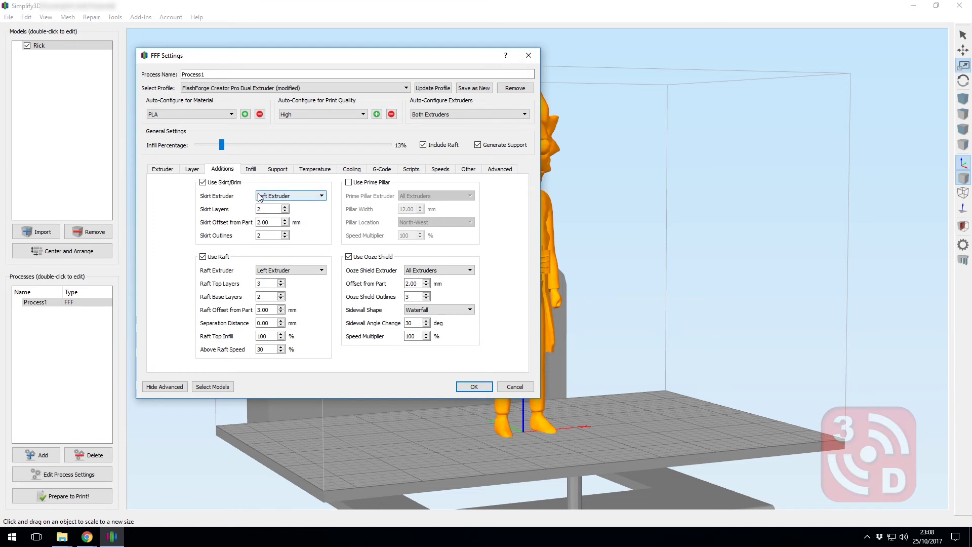
mouse_move(248, 184)
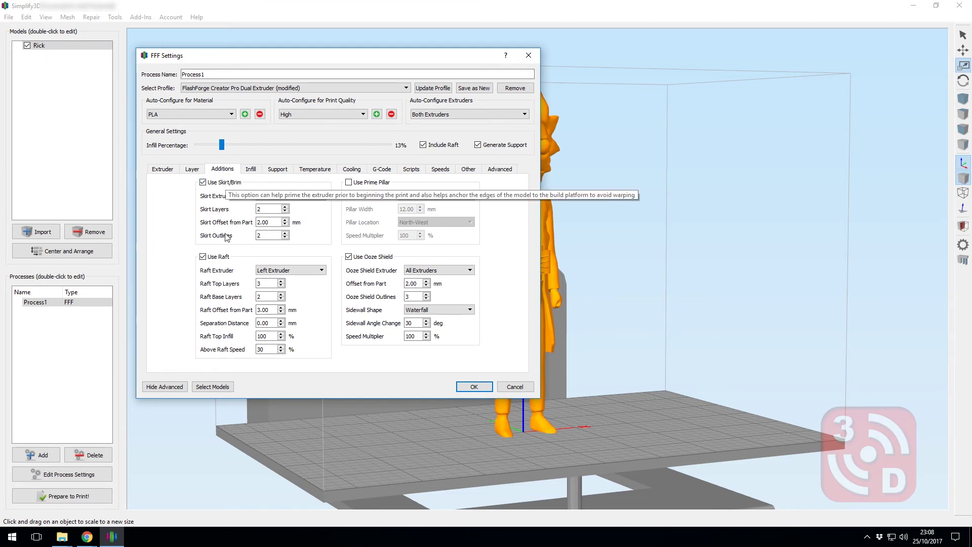
mouse_move(356, 280)
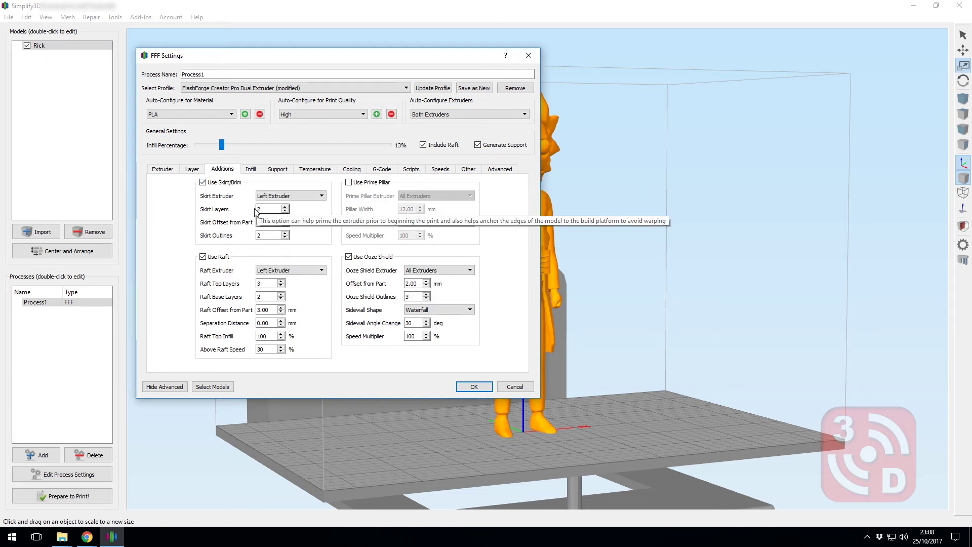
left_click(308, 196)
left_click(307, 207)
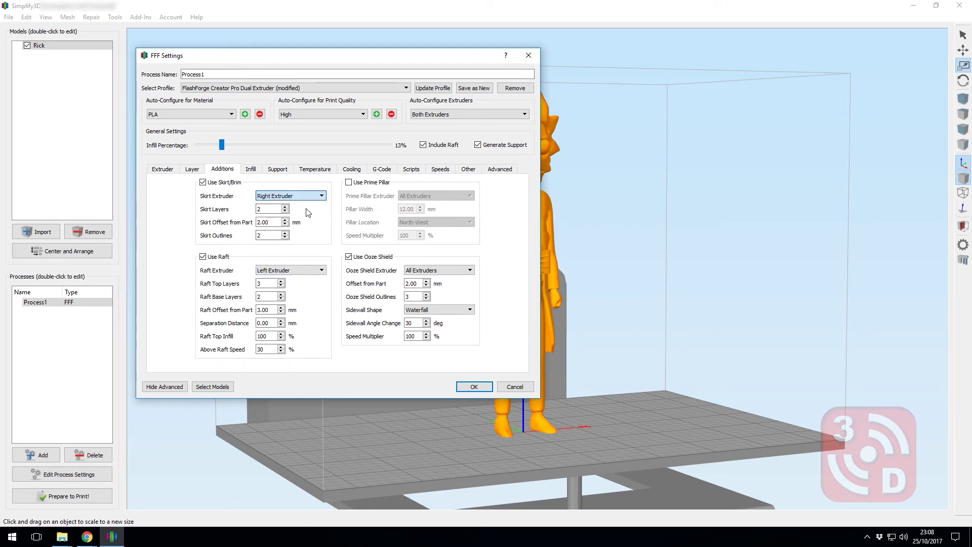
left_click(314, 270)
left_click(313, 288)
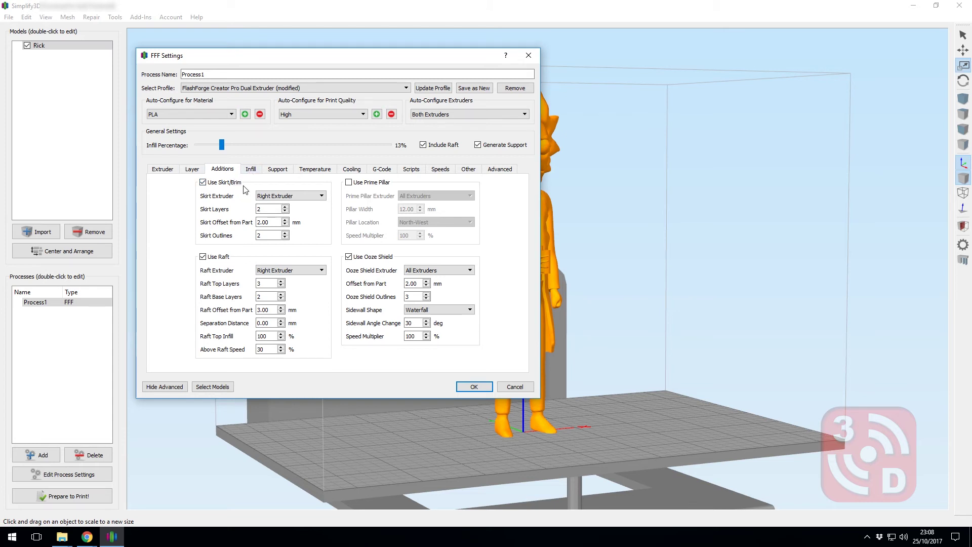
Check which extruder prints the infill, and set the Support Extruder to Right Extruder
left_click(251, 170)
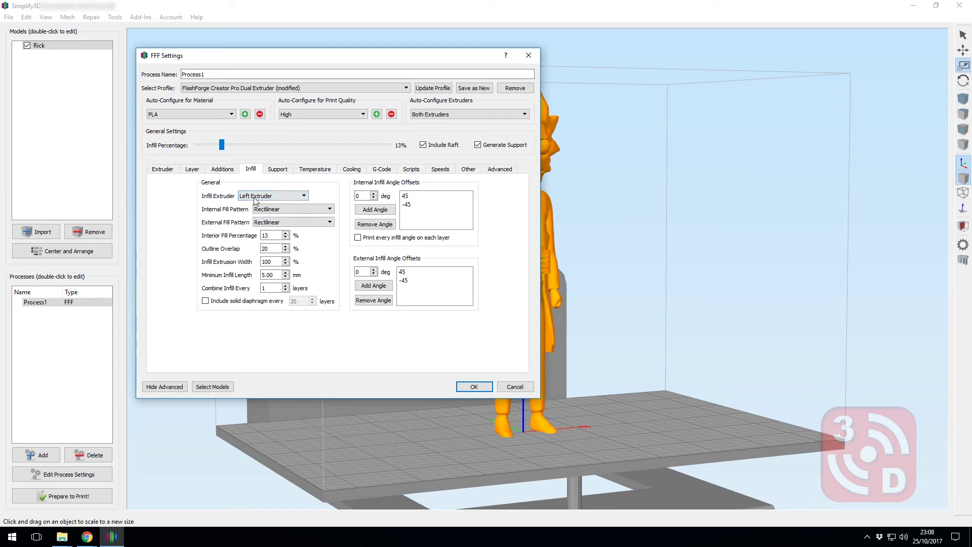
left_click(278, 170)
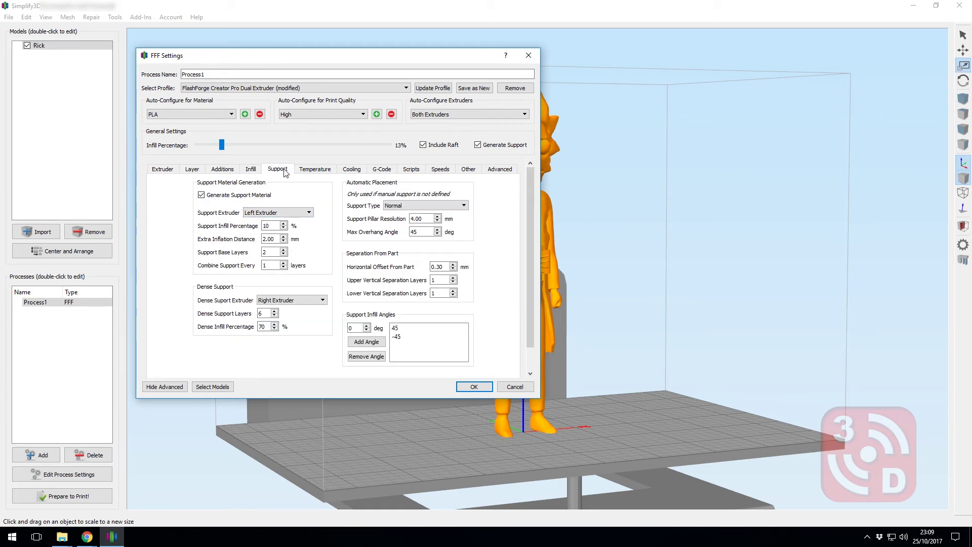
left_click(256, 212)
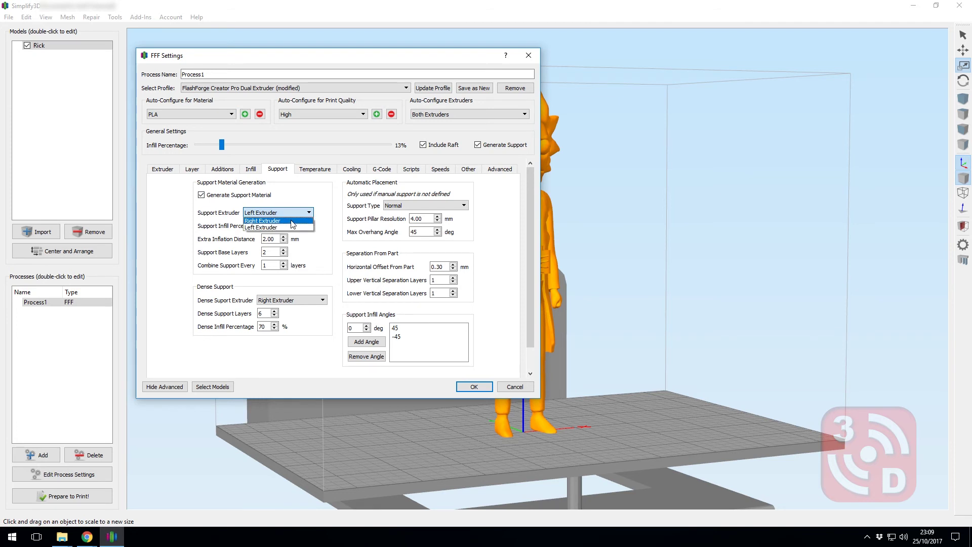
left_click(292, 224)
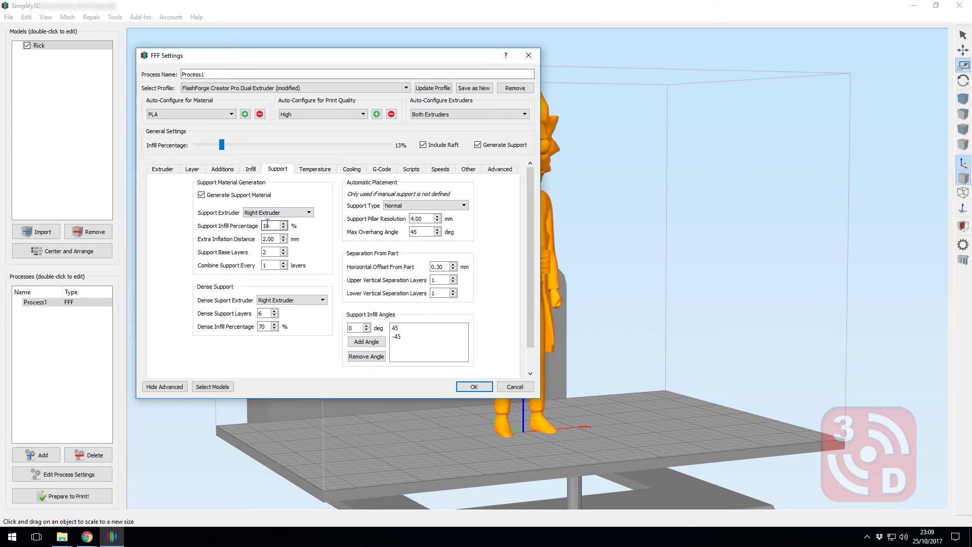
Review the temperature setpoints of the Right Extruder, Left Extruder and Heated Build Platform
left_click(319, 172)
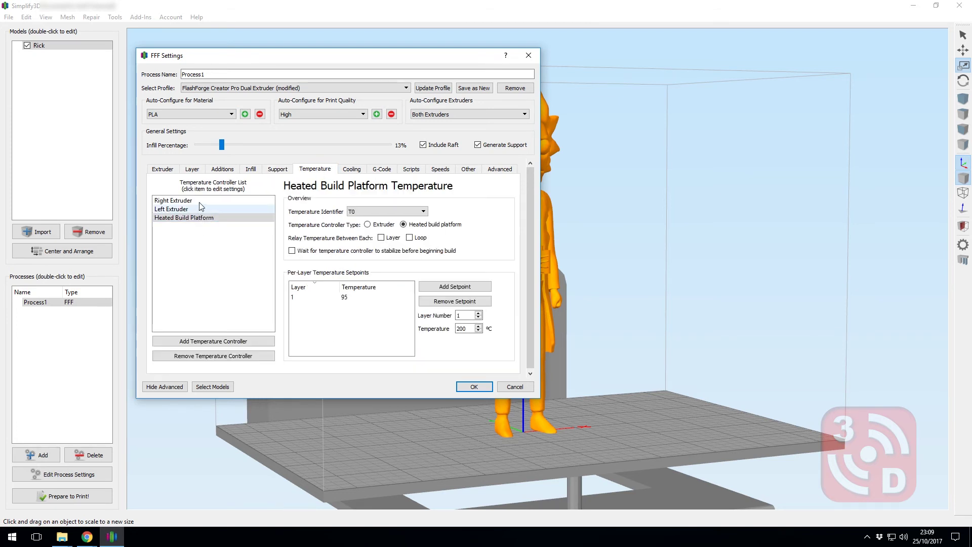
left_click(202, 201)
left_click(205, 209)
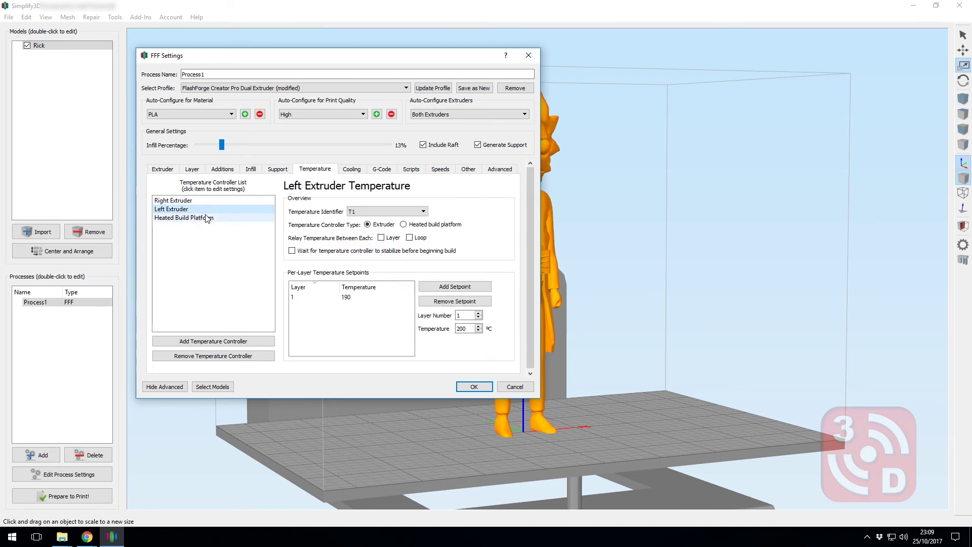
left_click(205, 217)
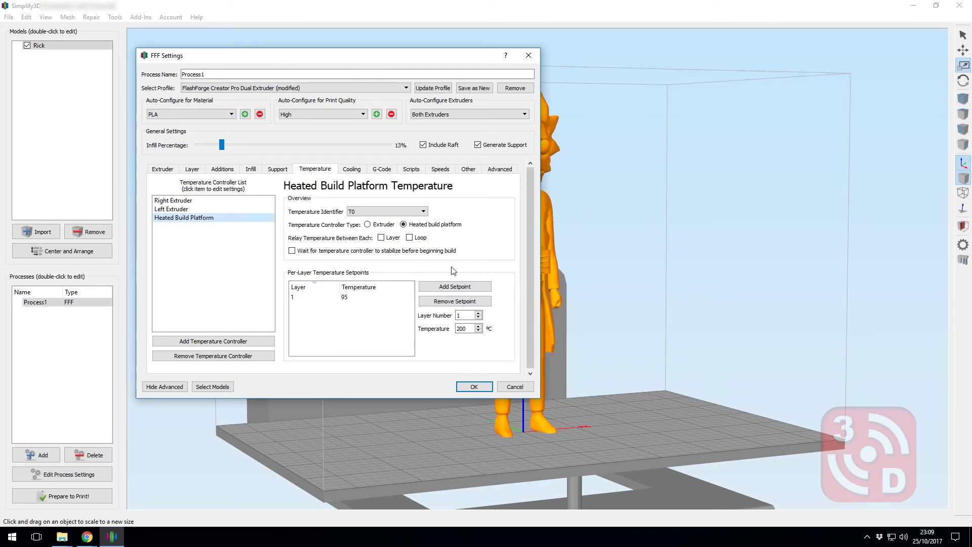
Review the fan cooling and printing speed settings of Process1, and accept the process settings
left_click(360, 169)
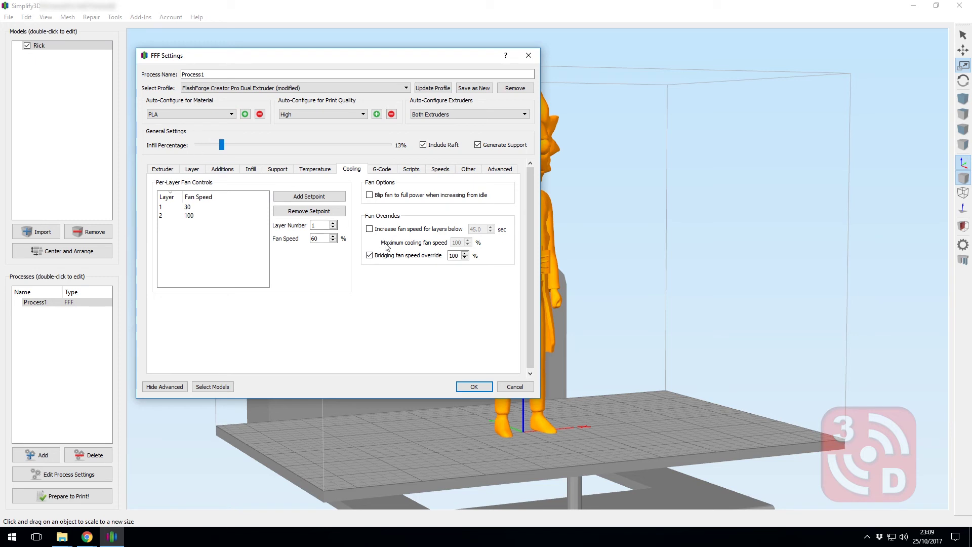
left_click(440, 170)
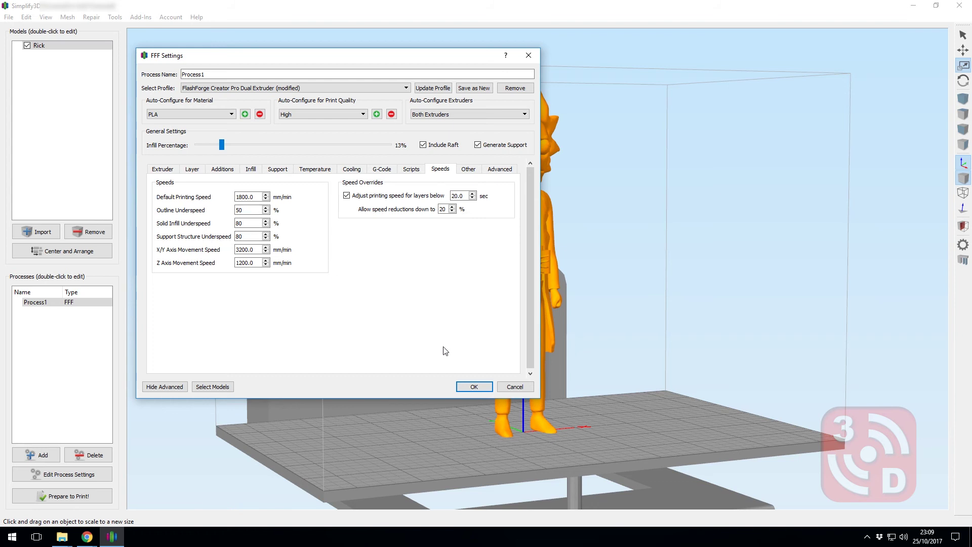
left_click(471, 388)
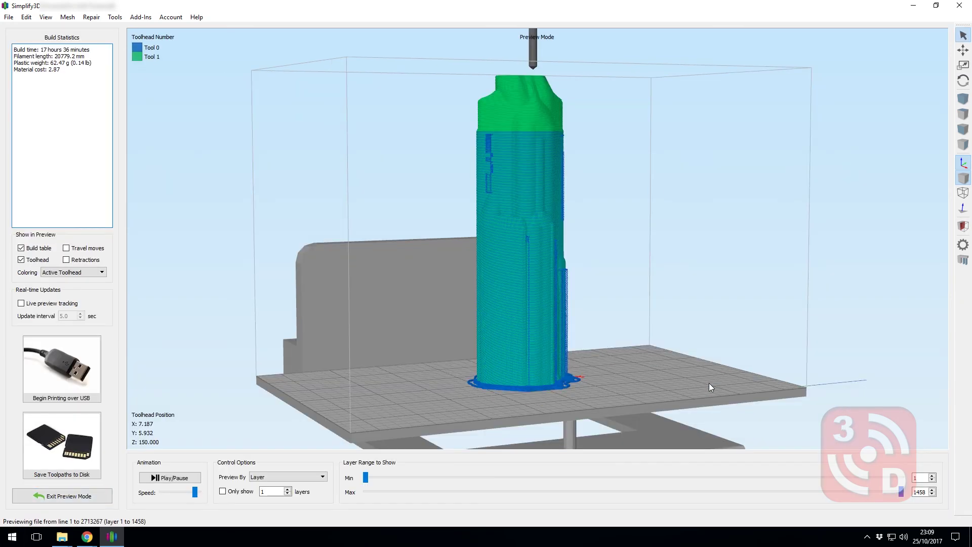
Examine the toolpath preview of the supported model from several sides, comparing the areas printed by Tool 0 and Tool 1
left_click_drag(708, 383, 553, 411)
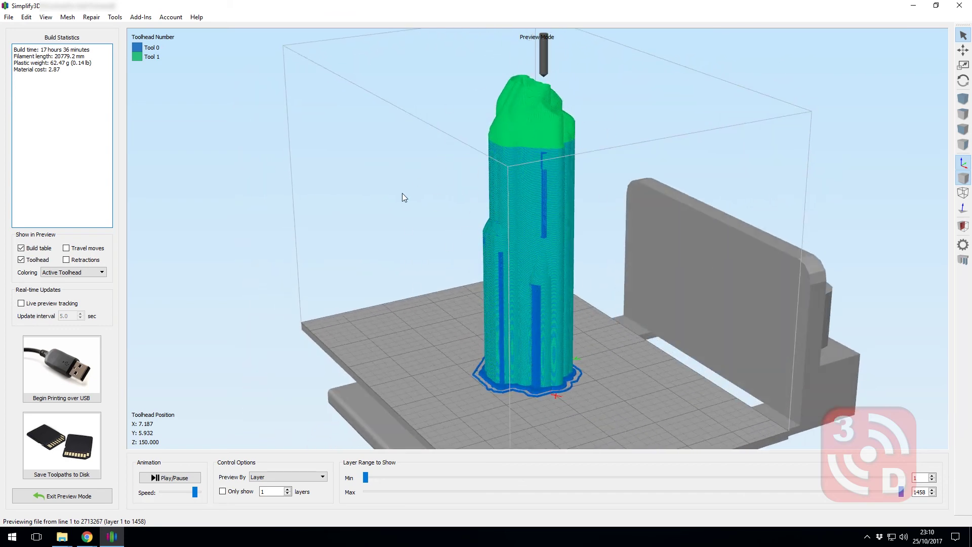
left_click_drag(402, 193, 543, 232)
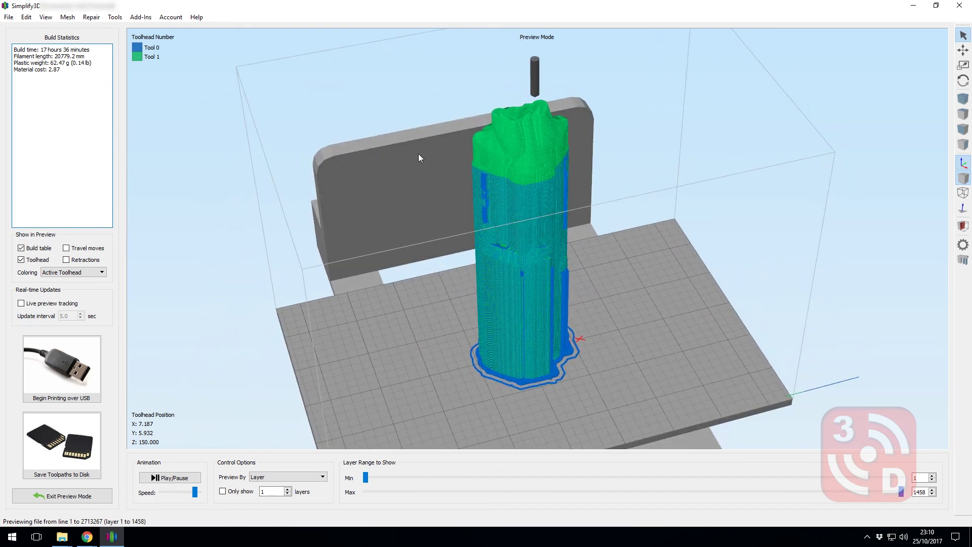
left_click_drag(523, 321, 844, 436)
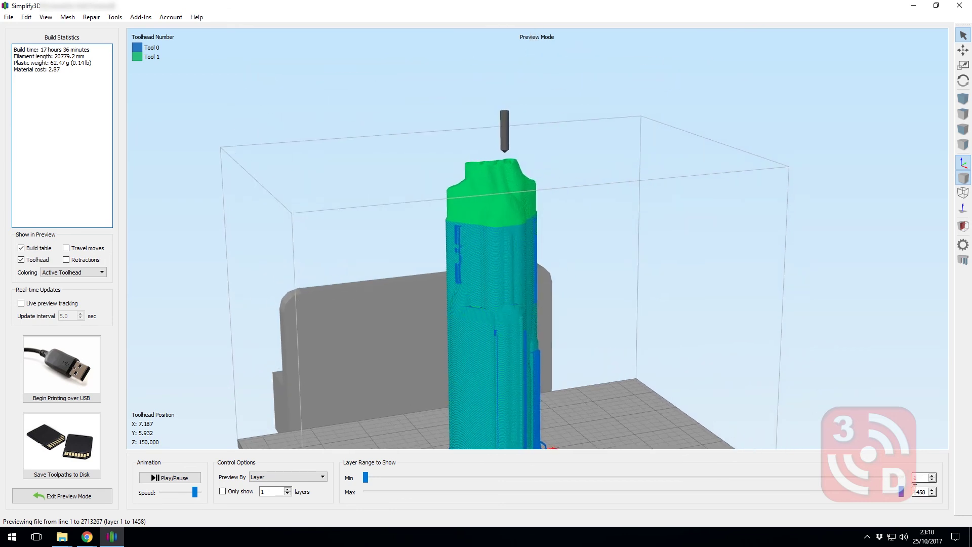
Limit the preview to layer 1029 and to layer 297 to examine which toolhead prints the supports and the model inside
left_click_drag(904, 493, 768, 521)
left_click_drag(645, 404, 643, 446)
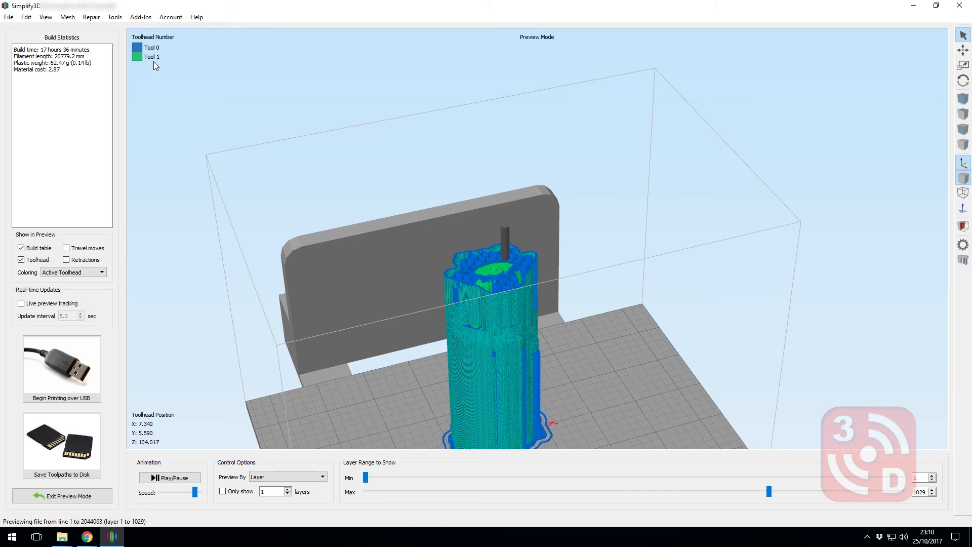
scroll(567, 387, "up", 5)
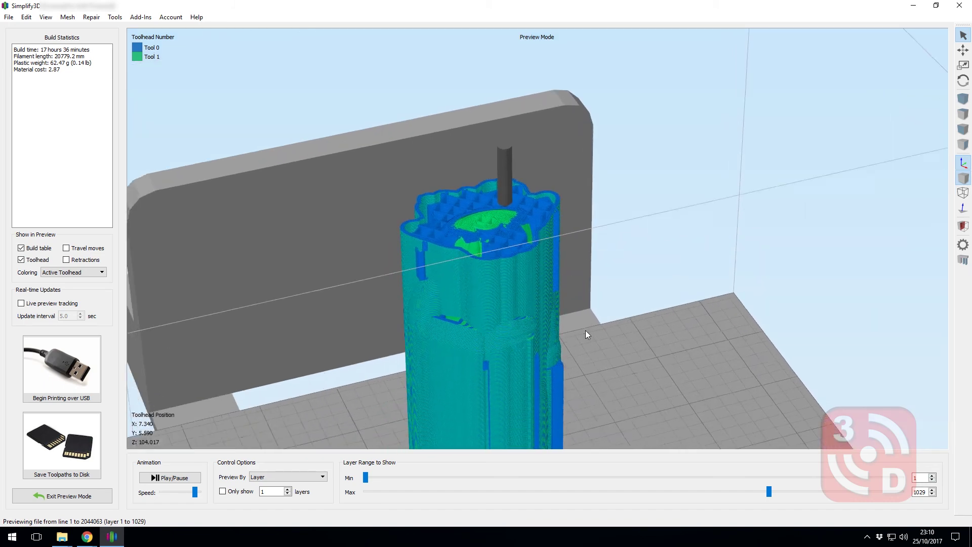
left_click_drag(772, 501, 468, 527)
right_click_drag(600, 401, 607, 268)
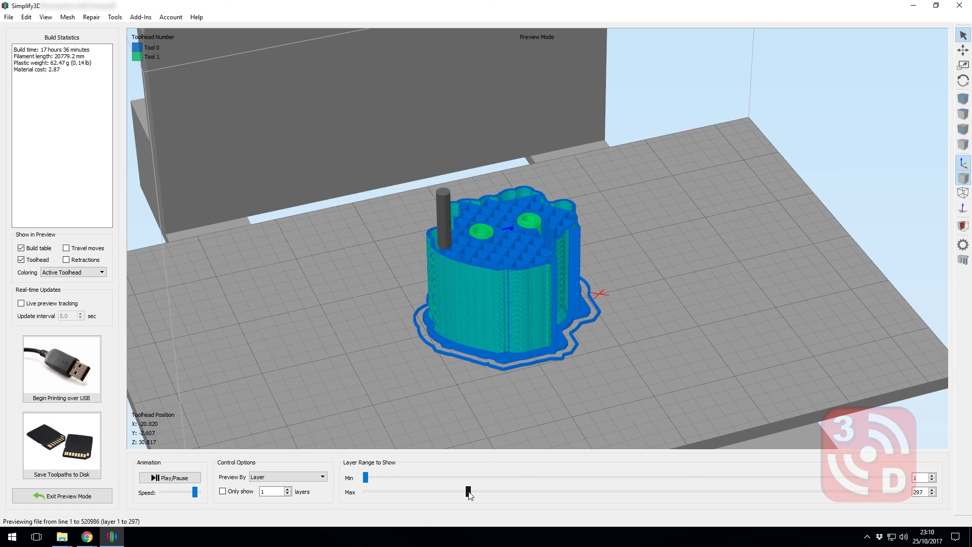
Extend the previewed layer range to layer 1190 and back to the full 1458 layers, and inspect the whole print
left_click_drag(468, 492, 833, 492)
scroll(560, 321, "down", 5)
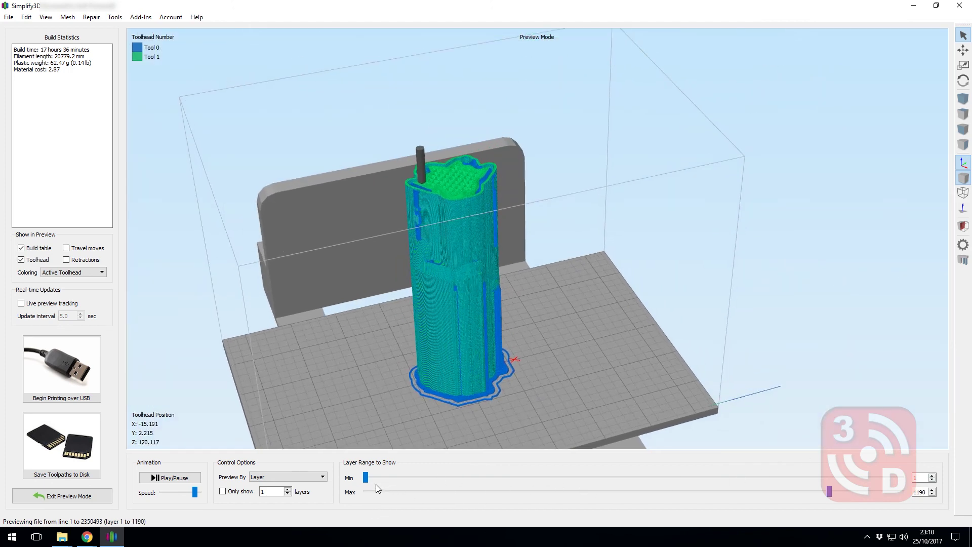
left_click_drag(828, 496, 901, 492)
left_click_drag(456, 269, 389, 339)
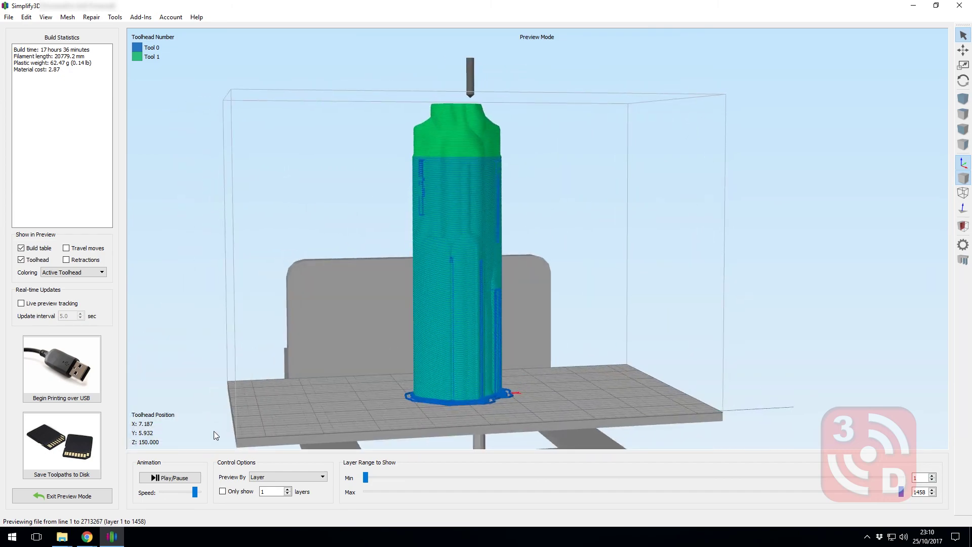